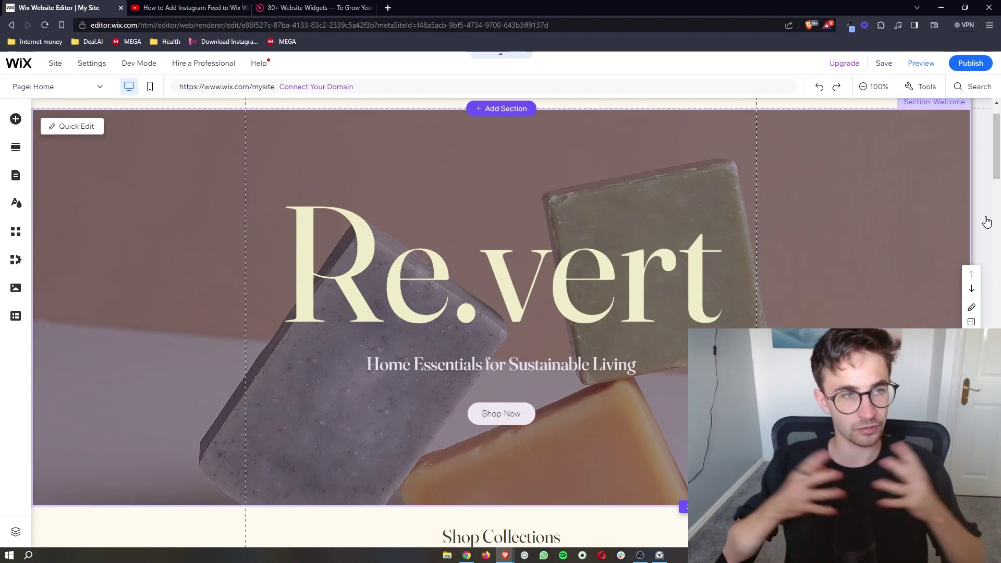
Scroll up and down the Re.vert homepage in the Wix editor to review its sections
{"action": "scroll", "coordinate": [986, 222], "scroll_direction": "down", "scroll_amount": 8}
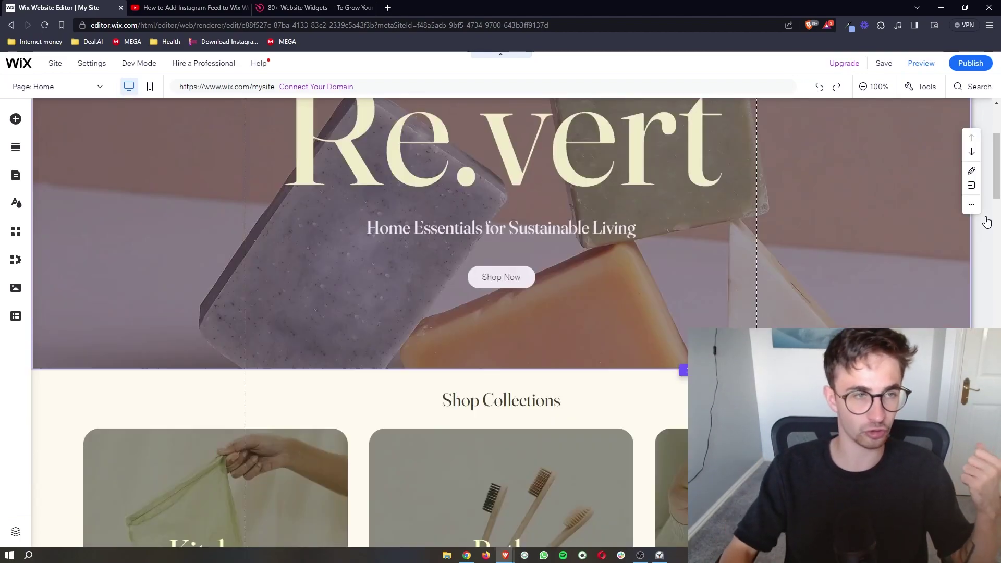
{"action": "scroll", "coordinate": [986, 221], "scroll_direction": "down", "scroll_amount": 10}
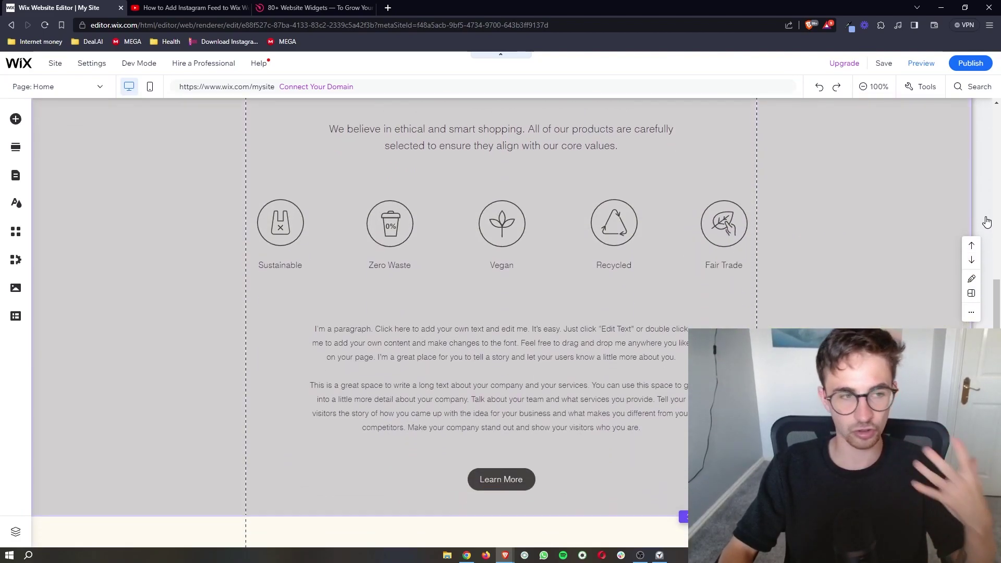
{"action": "scroll", "coordinate": [986, 222], "scroll_direction": "down", "scroll_amount": 10}
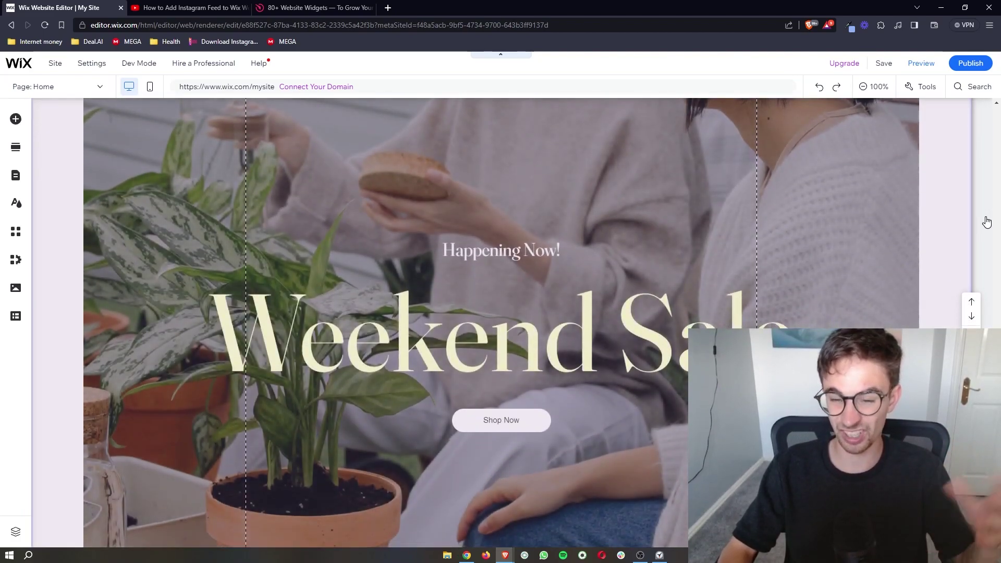
{"action": "scroll", "coordinate": [986, 221], "scroll_direction": "down", "scroll_amount": 5}
{"action": "scroll", "coordinate": [987, 221], "scroll_direction": "up", "scroll_amount": 20}
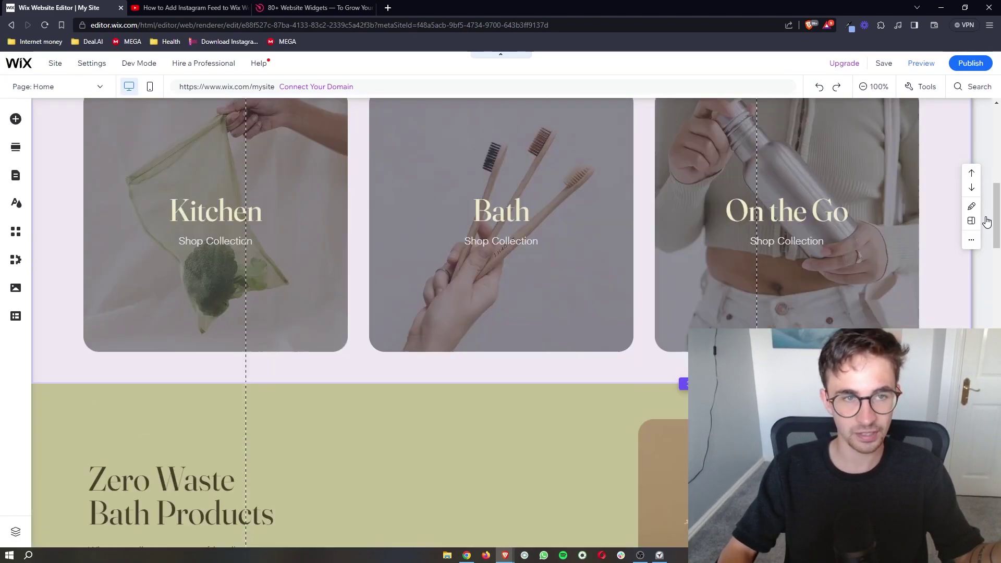
{"action": "scroll", "coordinate": [965, 236], "scroll_direction": "down", "scroll_amount": 4}
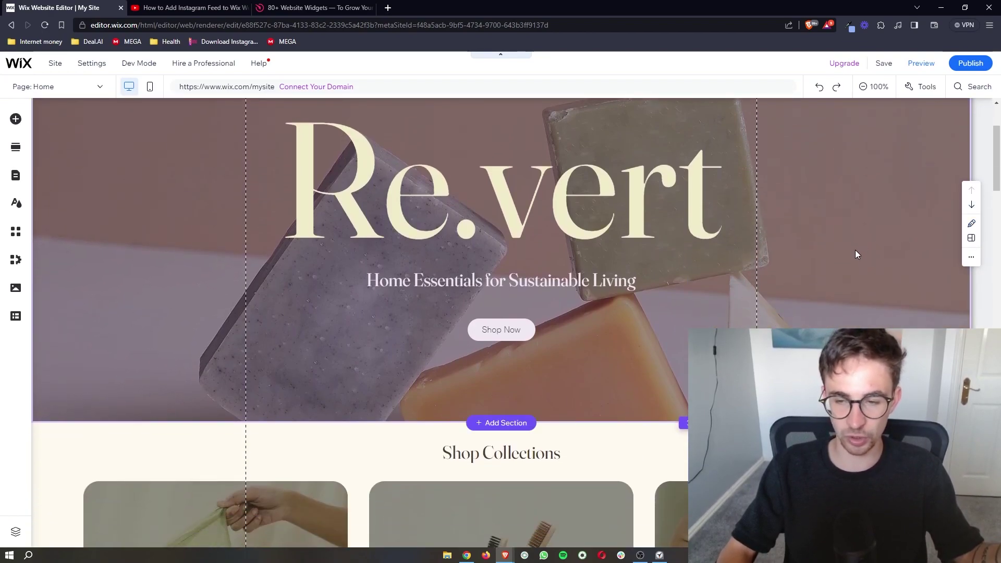
{"action": "scroll", "coordinate": [857, 251], "scroll_direction": "down", "scroll_amount": 6}
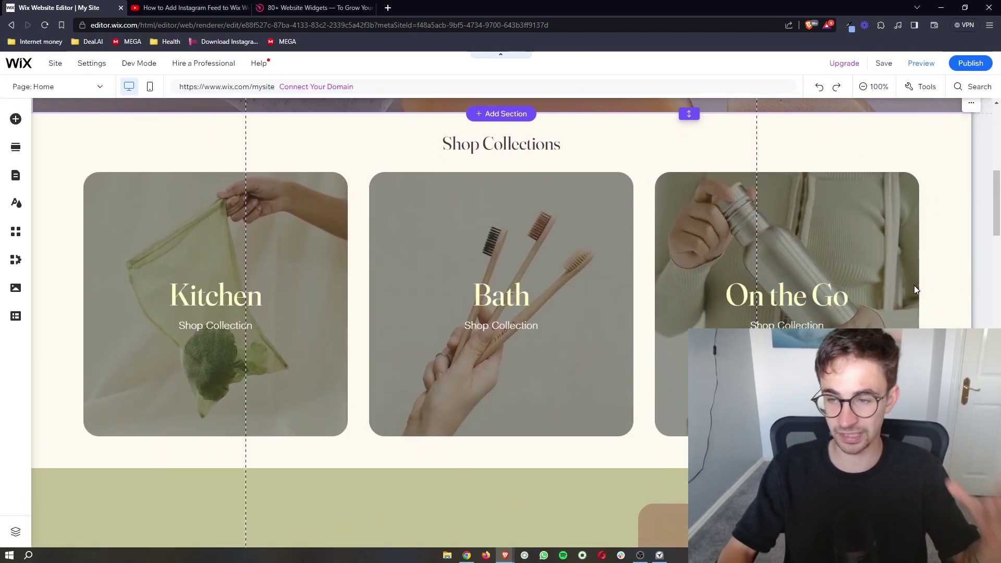
{"action": "scroll", "coordinate": [925, 322], "scroll_direction": "up", "scroll_amount": 3}
Glance over the YouTube tutorial tab, then move on to the Elfsight homepage tab
{"action": "key", "text": "ctrl+Tab"}
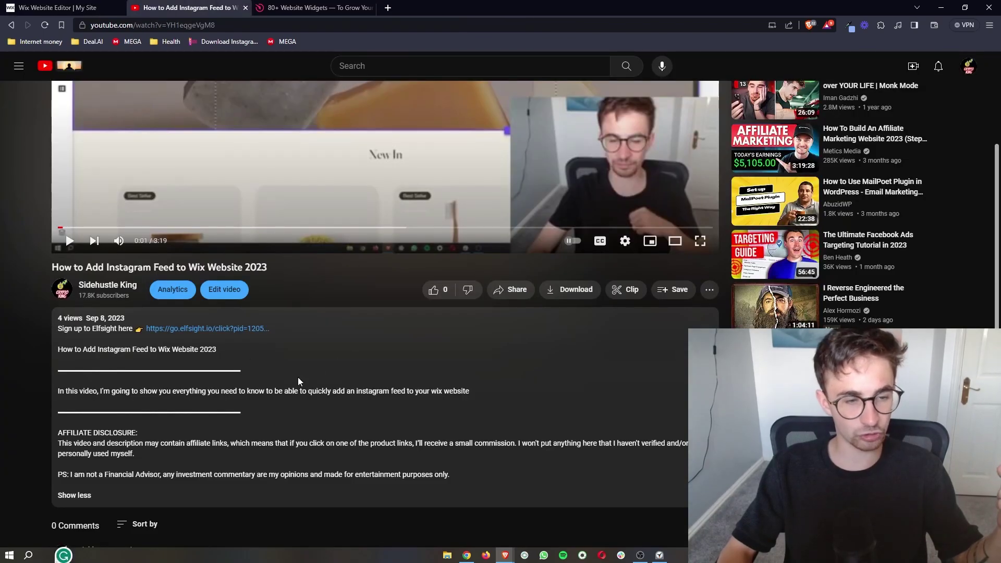
{"action": "scroll", "coordinate": [234, 328], "scroll_direction": "up", "scroll_amount": 5}
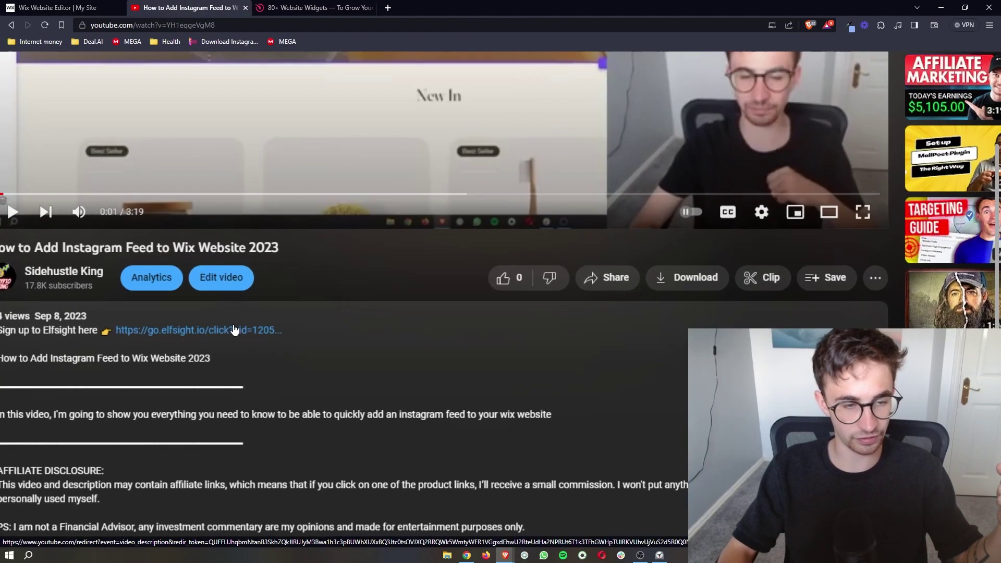
{"action": "scroll", "coordinate": [235, 330], "scroll_direction": "down", "scroll_amount": 5}
{"action": "key", "text": "ctrl+Tab"}
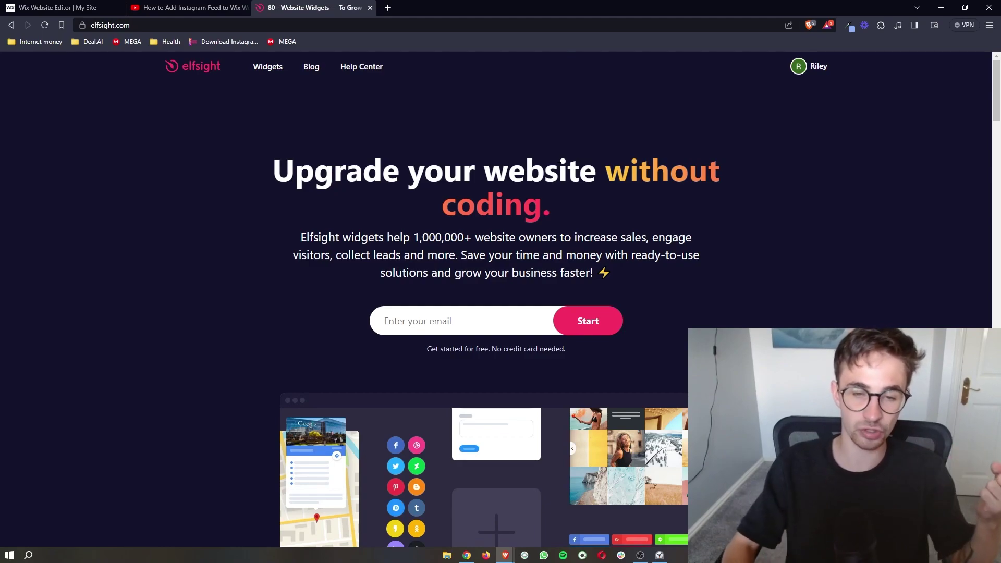
{"action": "left_click_drag", "start_coordinate": [437, 368], "coordinate": [426, 349]}
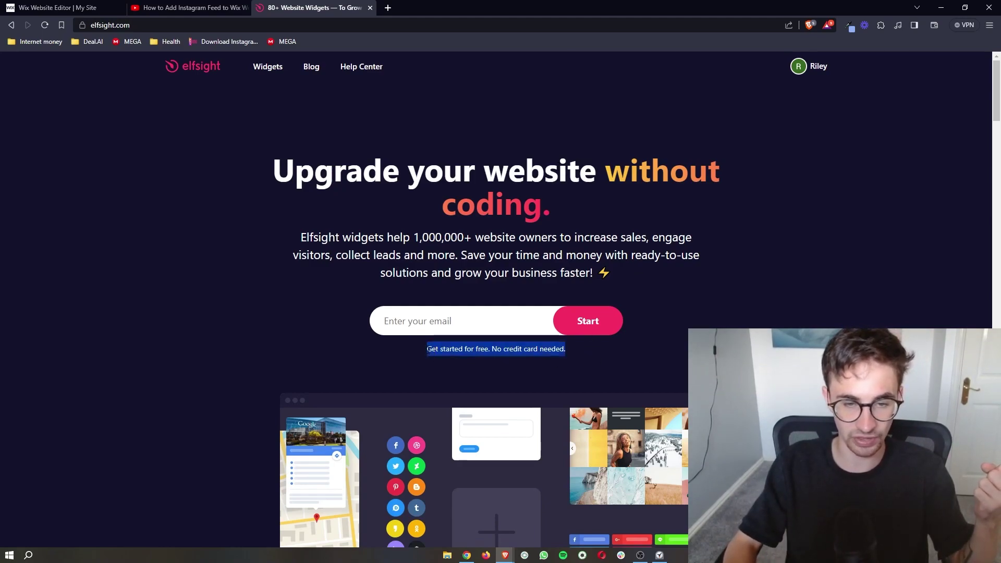
{"action": "left_click", "coordinate": [477, 321]}
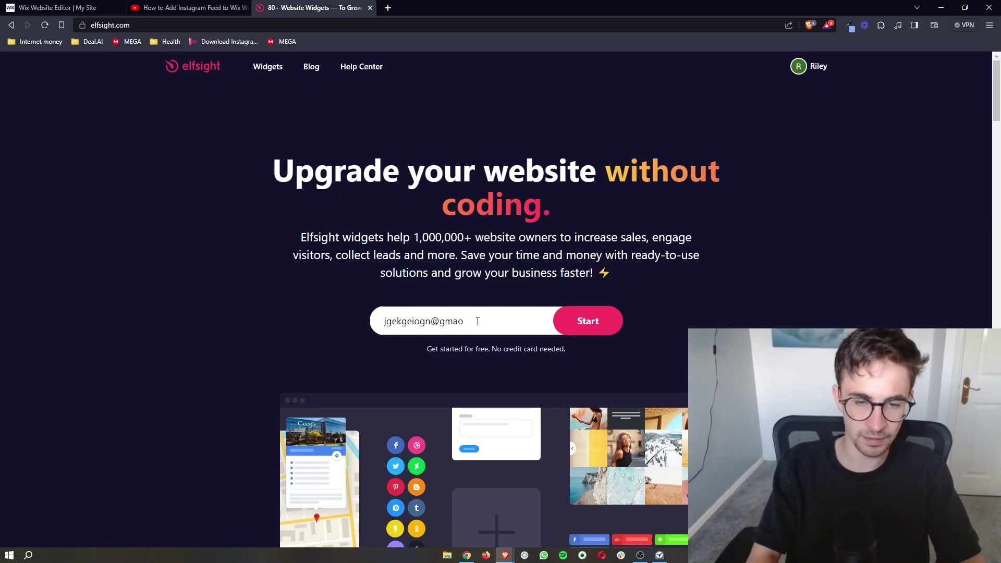
{"action": "left_click", "coordinate": [636, 339]}
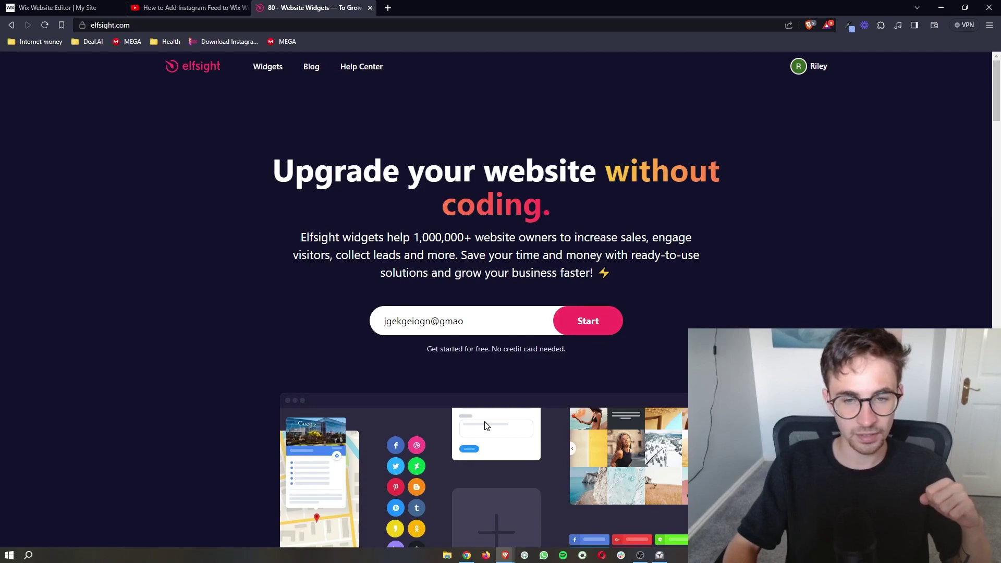
{"action": "left_click_drag", "start_coordinate": [493, 309], "coordinate": [374, 332]}
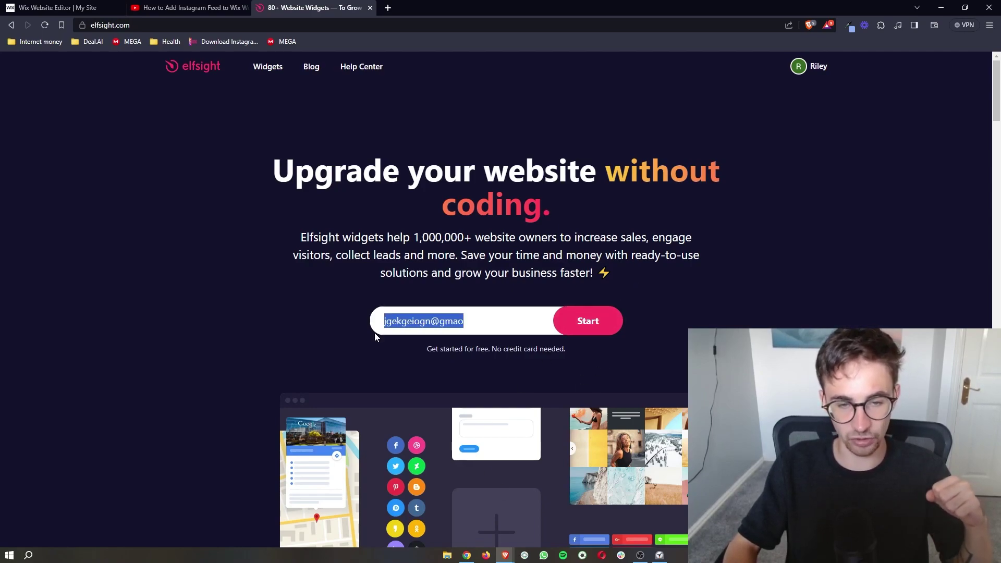
{"action": "key", "text": "BackSpace"}
{"action": "left_click", "coordinate": [443, 270]}
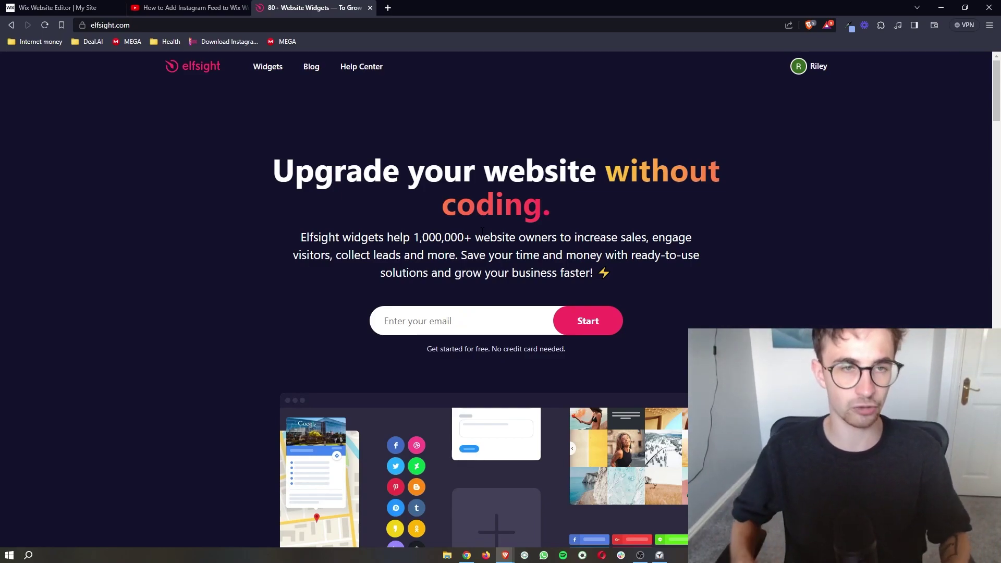
Browse Elfsight's widgets catalogue and search it for 'call' to find Click to Call
{"action": "left_click", "coordinate": [266, 68]}
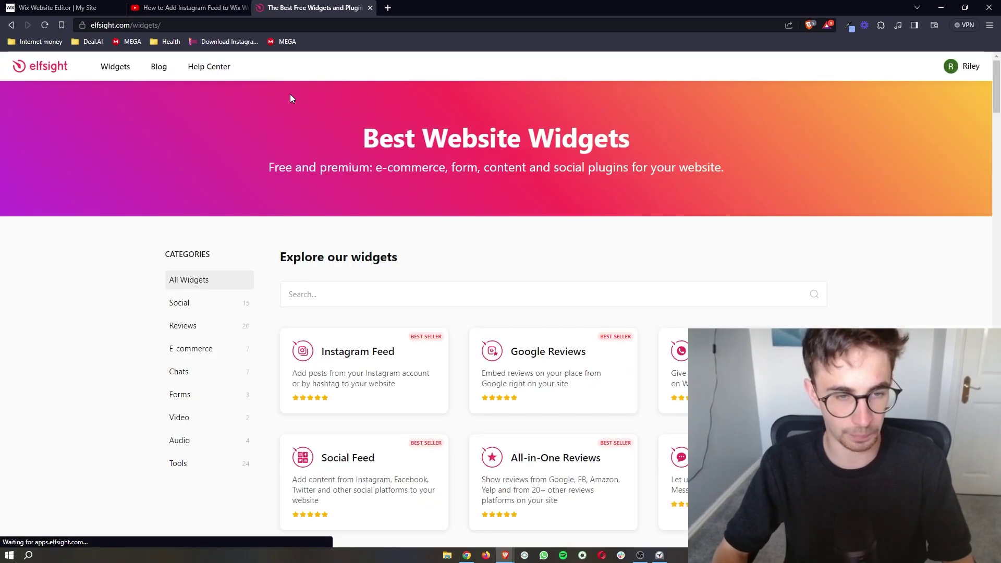
{"action": "left_click_drag", "start_coordinate": [379, 138], "coordinate": [702, 123]}
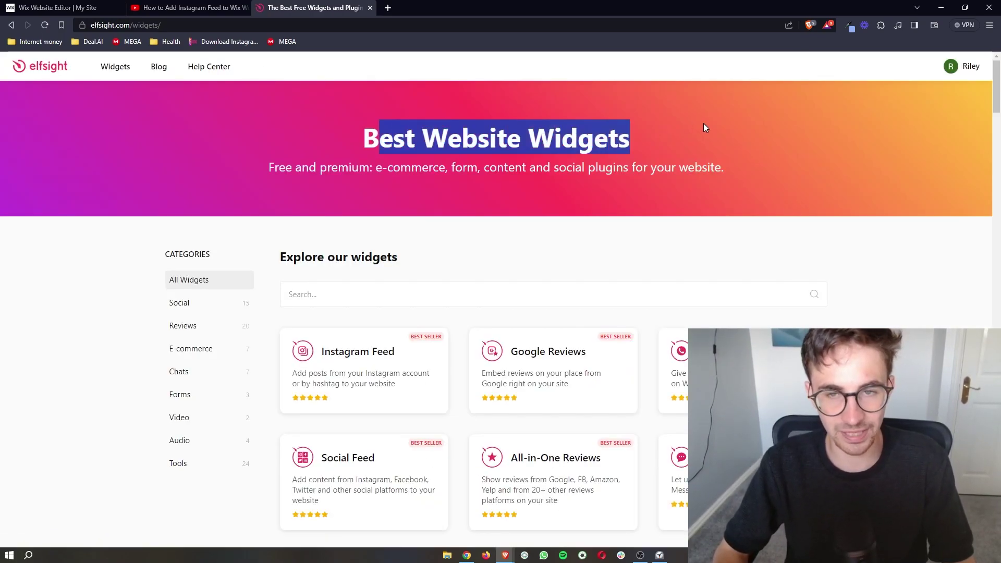
{"action": "left_click", "coordinate": [702, 123]}
{"action": "scroll", "coordinate": [703, 123], "scroll_direction": "down", "scroll_amount": 6}
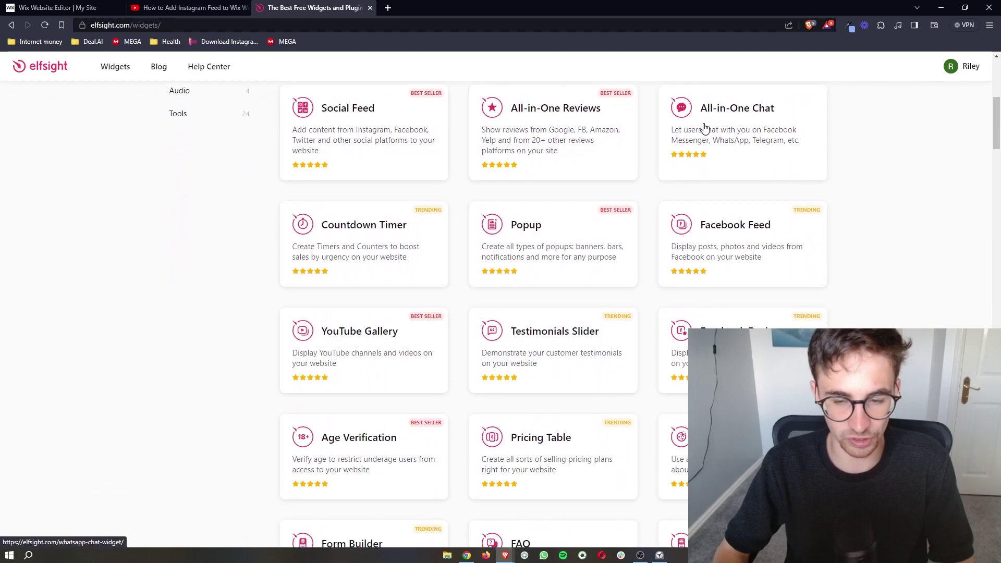
{"action": "scroll", "coordinate": [703, 128], "scroll_direction": "down", "scroll_amount": 3}
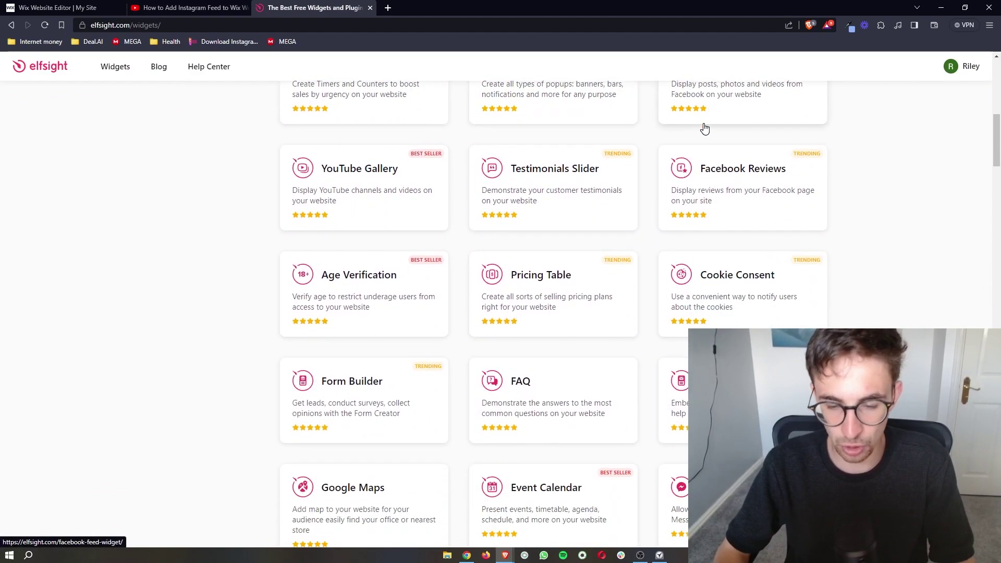
{"action": "scroll", "coordinate": [704, 127], "scroll_direction": "up", "scroll_amount": 10}
{"action": "left_click", "coordinate": [323, 300]}
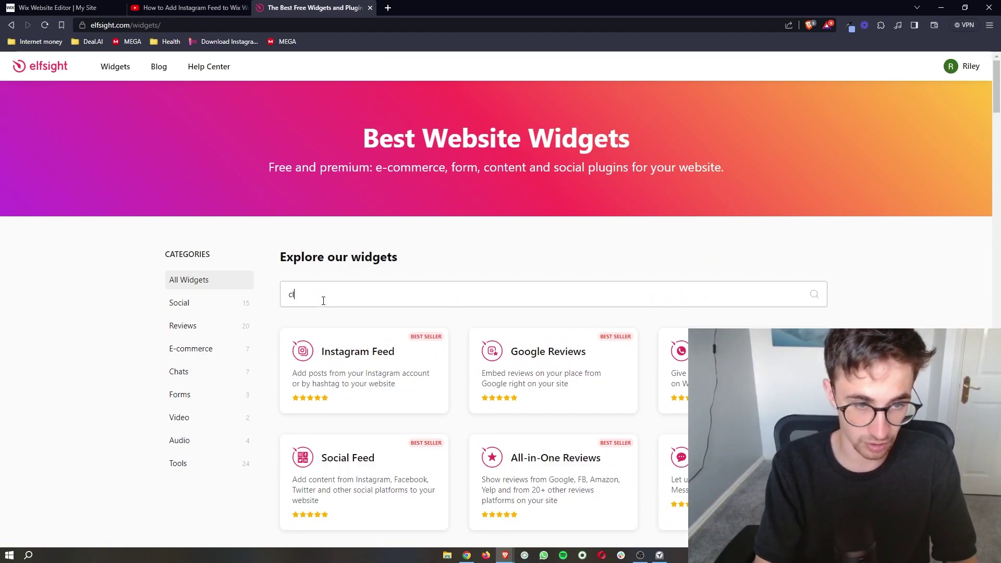
{"action": "scroll", "coordinate": [344, 312], "scroll_direction": "down", "scroll_amount": 1}
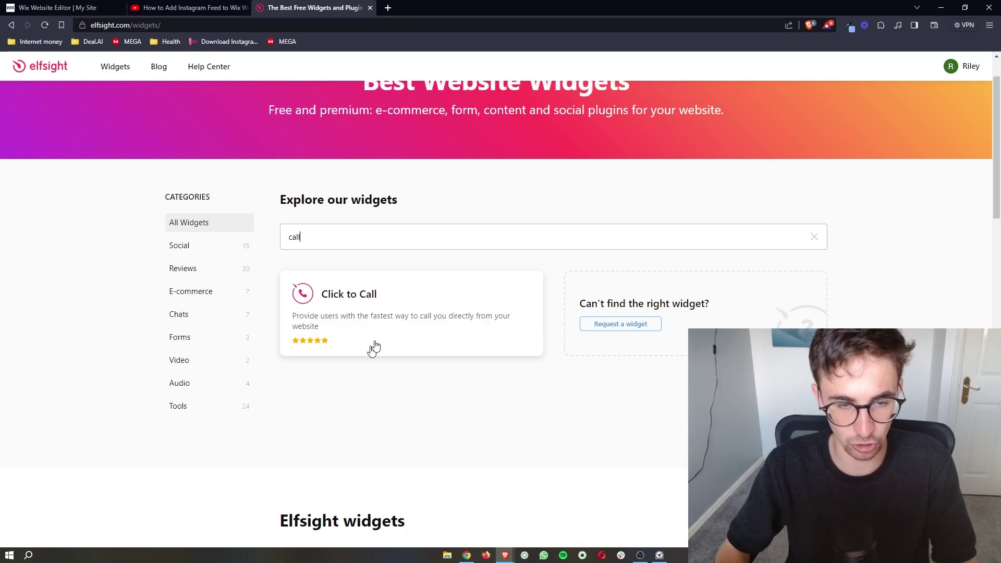
Open the Click to Call widget page and scroll down to its templates
{"action": "left_click", "coordinate": [378, 297]}
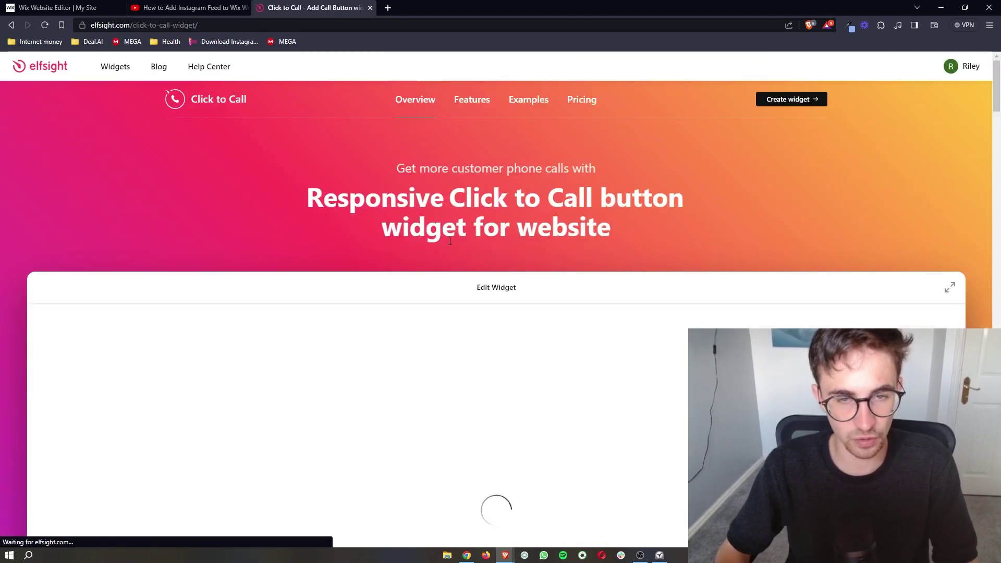
{"action": "scroll", "coordinate": [451, 245], "scroll_direction": "down", "scroll_amount": 1}
{"action": "scroll", "coordinate": [451, 245], "scroll_direction": "down", "scroll_amount": 3}
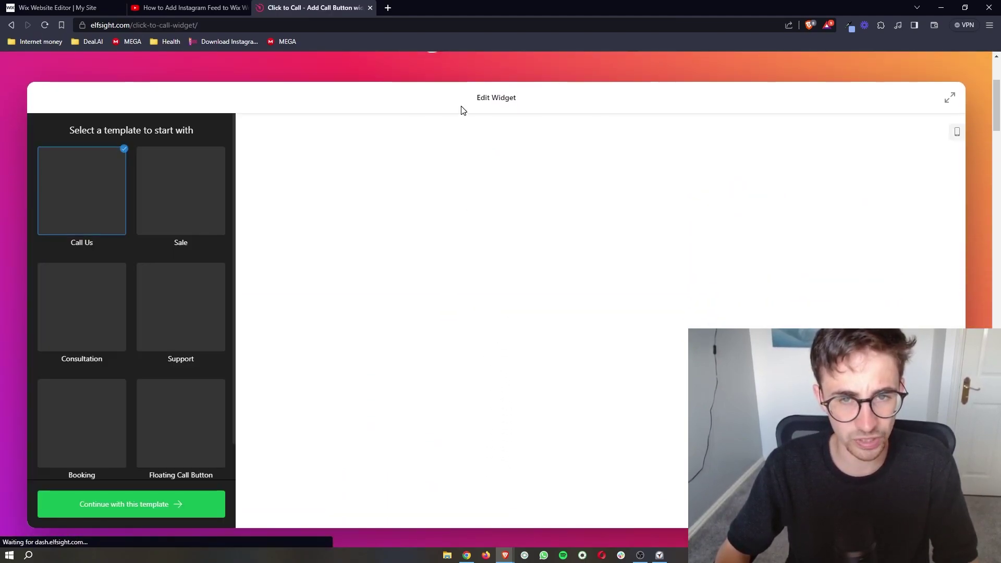
{"action": "left_click_drag", "start_coordinate": [462, 107], "coordinate": [546, 108]}
{"action": "left_click", "coordinate": [545, 107]}
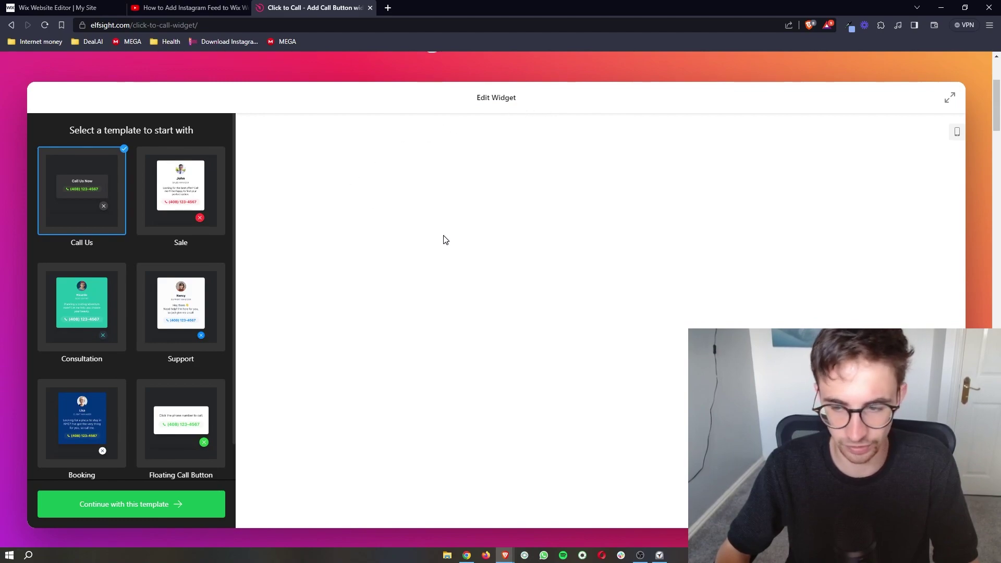
{"action": "scroll", "coordinate": [459, 245], "scroll_direction": "down", "scroll_amount": 1}
Preview the Sale, Consultation, Support, Booking and Floating Call Button templates, then Call Us
{"action": "left_click", "coordinate": [199, 182]}
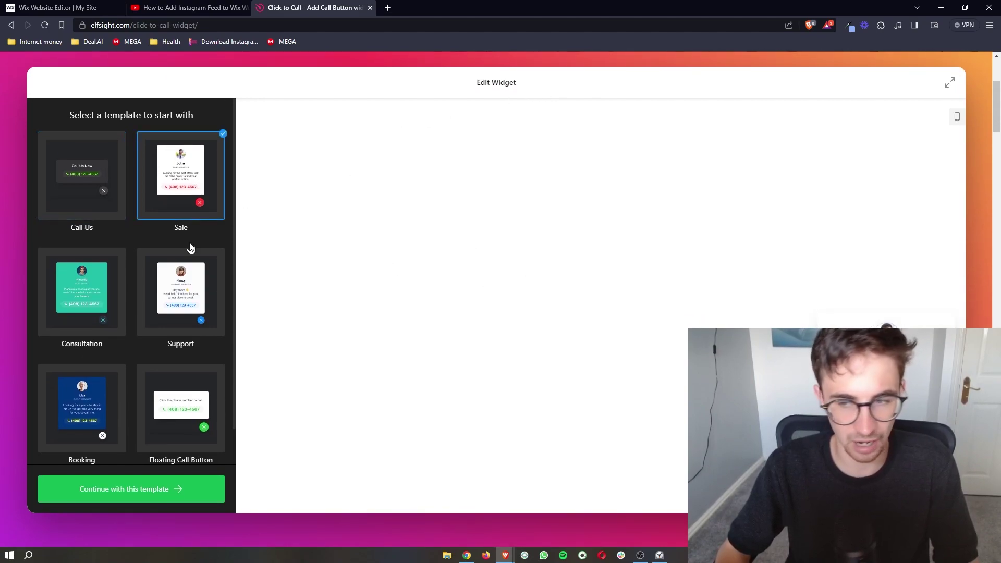
{"action": "left_click", "coordinate": [72, 307]}
{"action": "left_click", "coordinate": [179, 313]}
{"action": "left_click", "coordinate": [116, 392]}
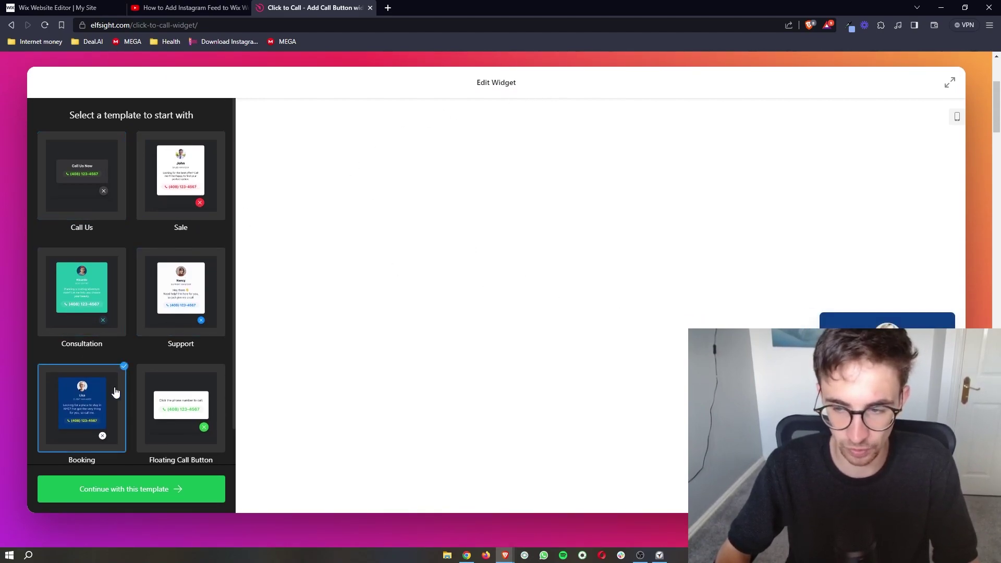
{"action": "left_click", "coordinate": [199, 375]}
{"action": "left_click", "coordinate": [62, 165]}
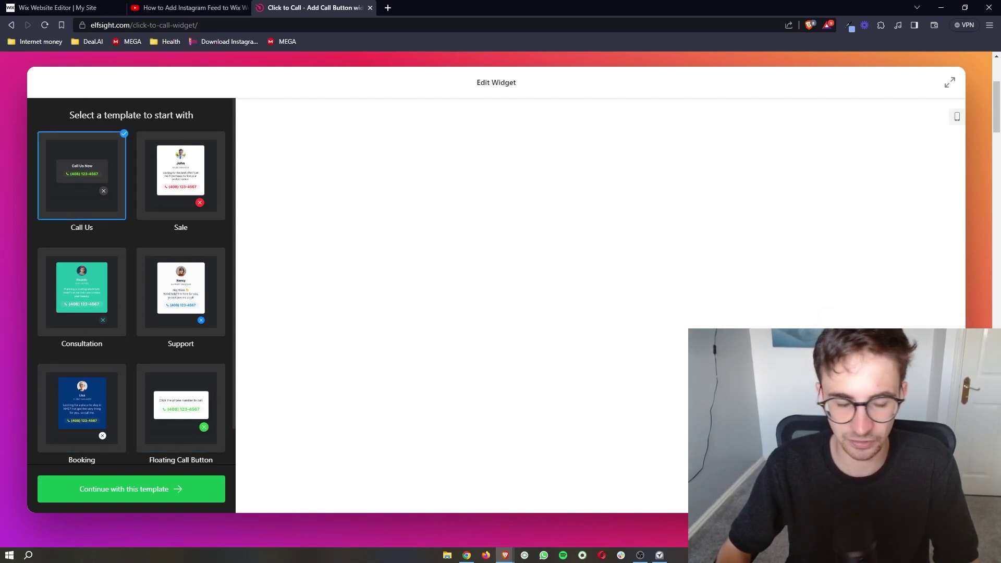
{"action": "scroll", "coordinate": [161, 283], "scroll_direction": "down", "scroll_amount": 2}
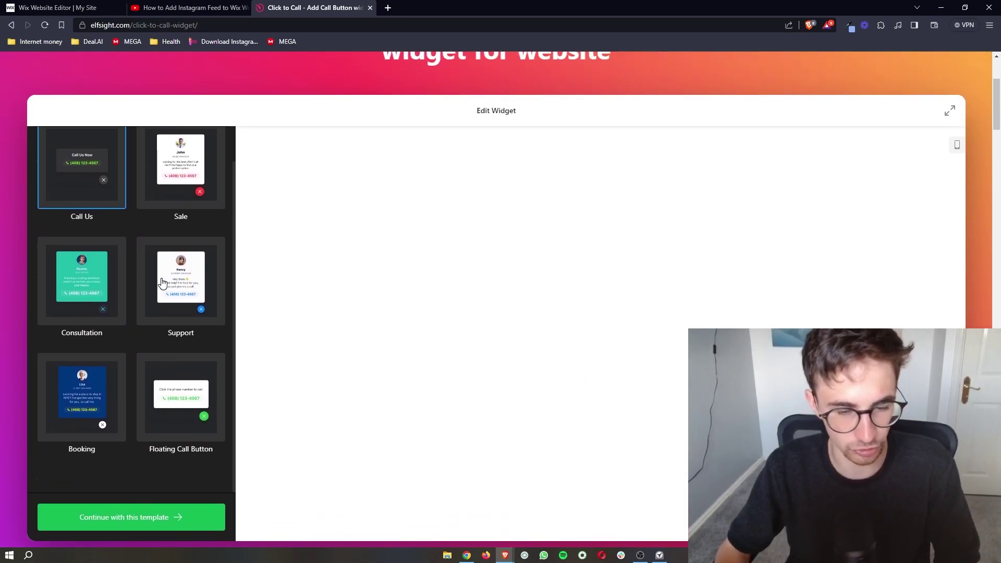
{"action": "scroll", "coordinate": [161, 283], "scroll_direction": "up", "scroll_amount": 3}
{"action": "scroll", "coordinate": [507, 380], "scroll_direction": "down", "scroll_amount": 5}
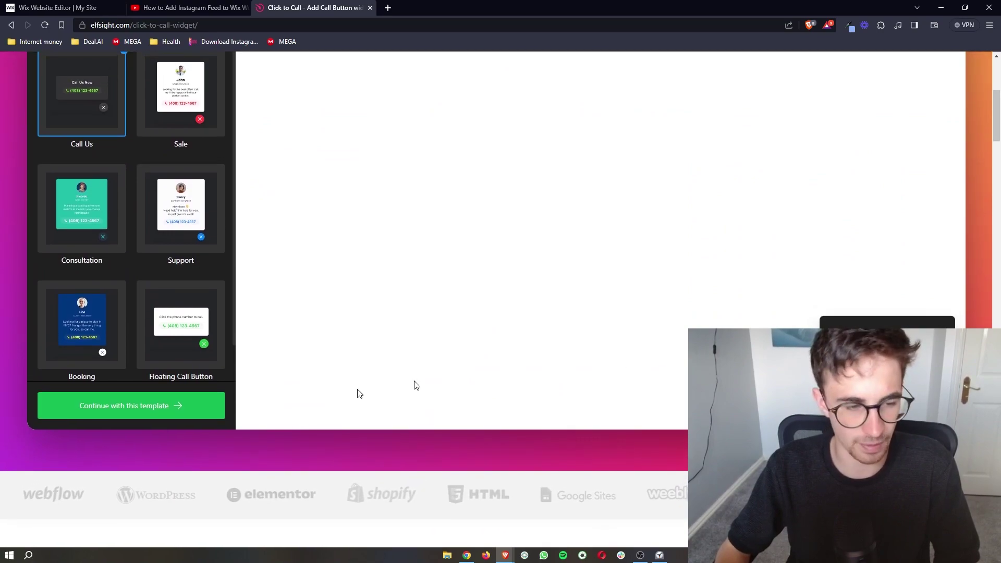
{"action": "scroll", "coordinate": [185, 409], "scroll_direction": "up", "scroll_amount": 1}
Settle on the Call Us template and continue into the widget editor with it
{"action": "left_click", "coordinate": [197, 294]}
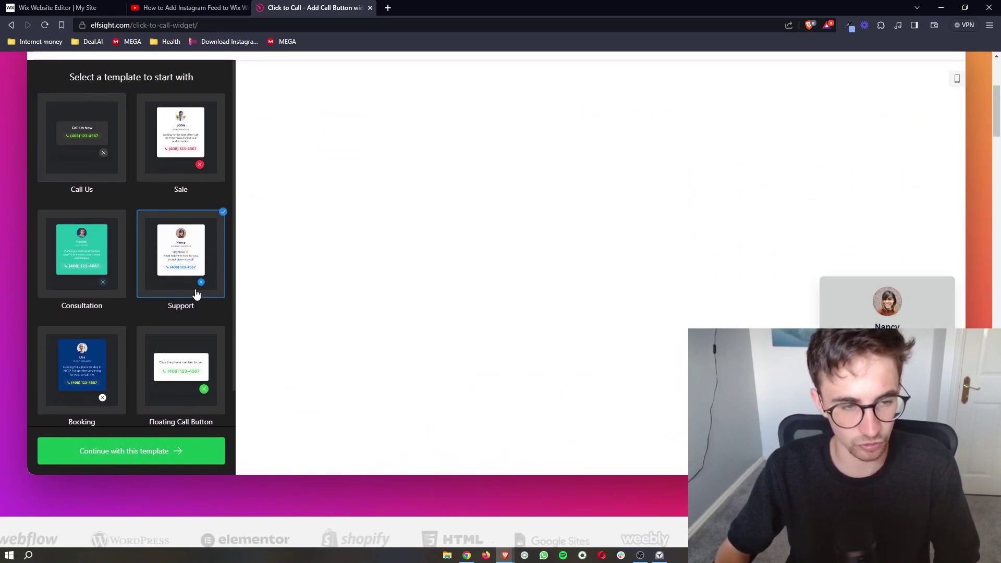
{"action": "left_click", "coordinate": [90, 159]}
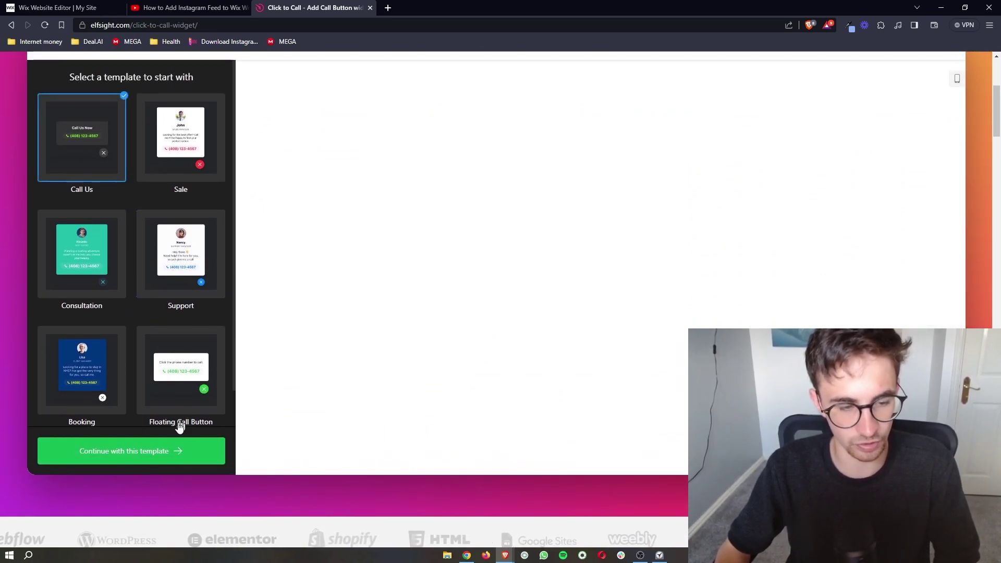
{"action": "left_click", "coordinate": [145, 453]}
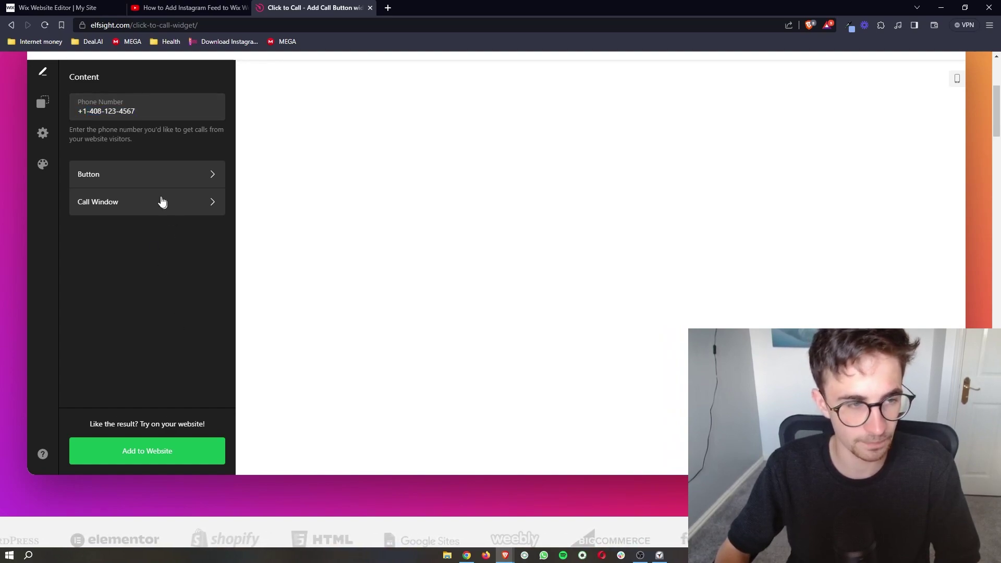
Change the widget's button text to 'Call Us Now'
{"action": "left_click", "coordinate": [157, 178]}
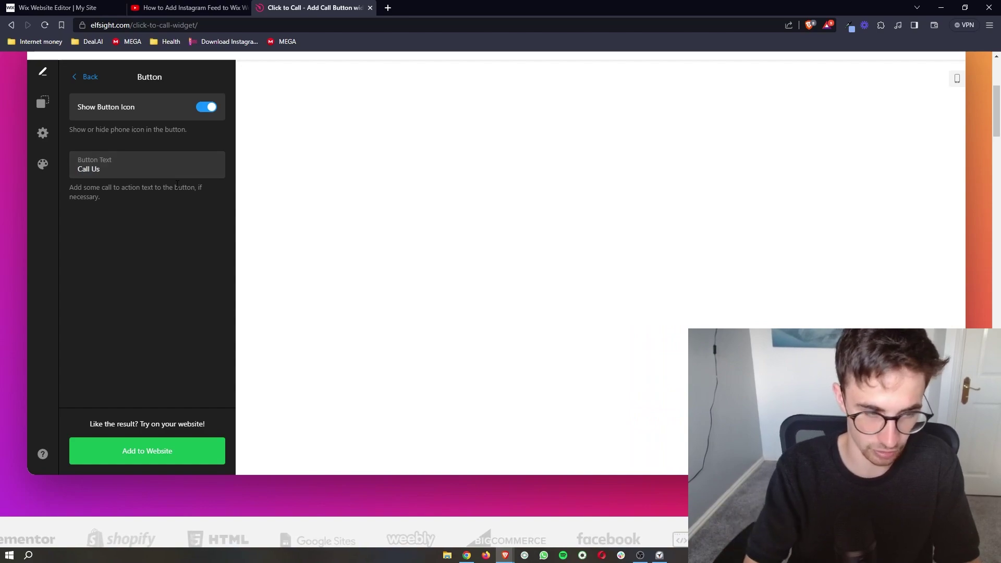
{"action": "key", "text": "Caps_Lock"}
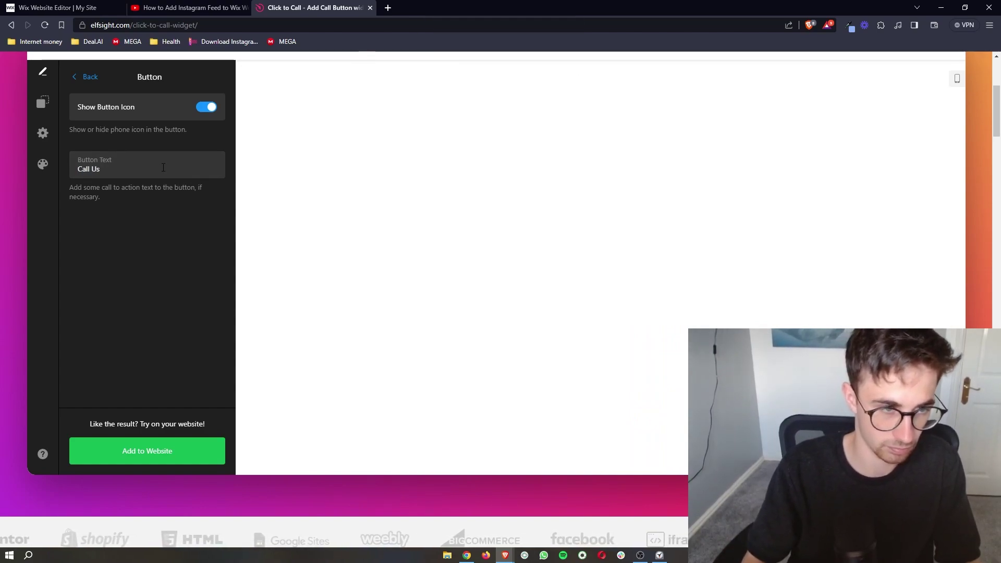
{"action": "type", "text": "N"}
{"action": "key", "text": "Caps_Lock"}
{"action": "type", "text": "ow"}
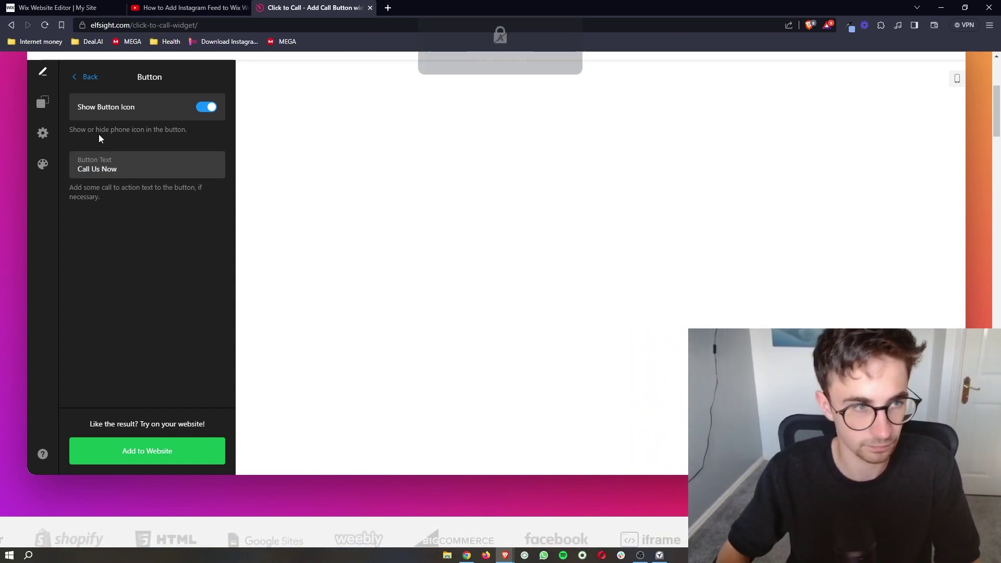
{"action": "left_click", "coordinate": [88, 78]}
Look over the Call Window's picture options without adding one, then return to Content
{"action": "left_click", "coordinate": [141, 209]}
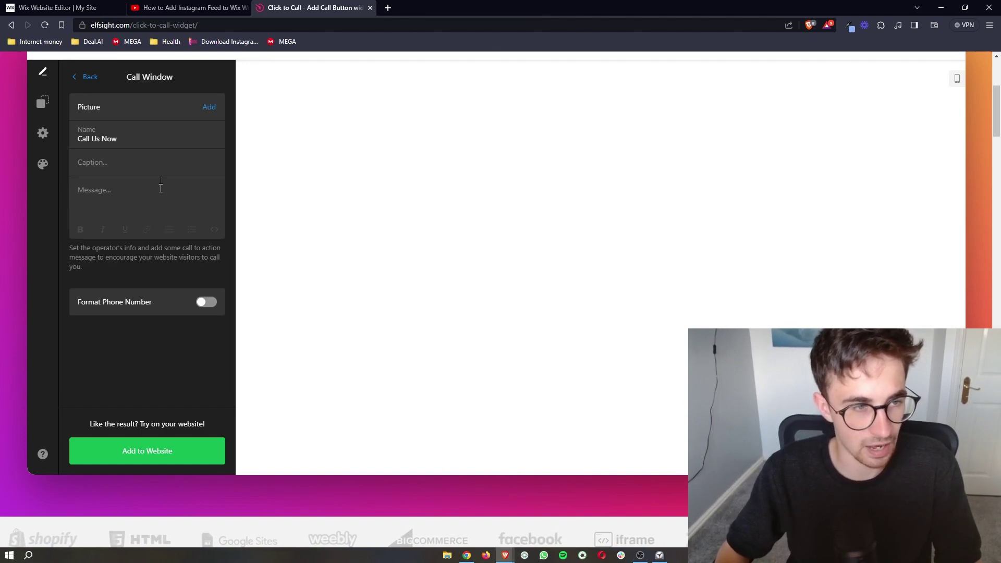
{"action": "left_click", "coordinate": [208, 109]}
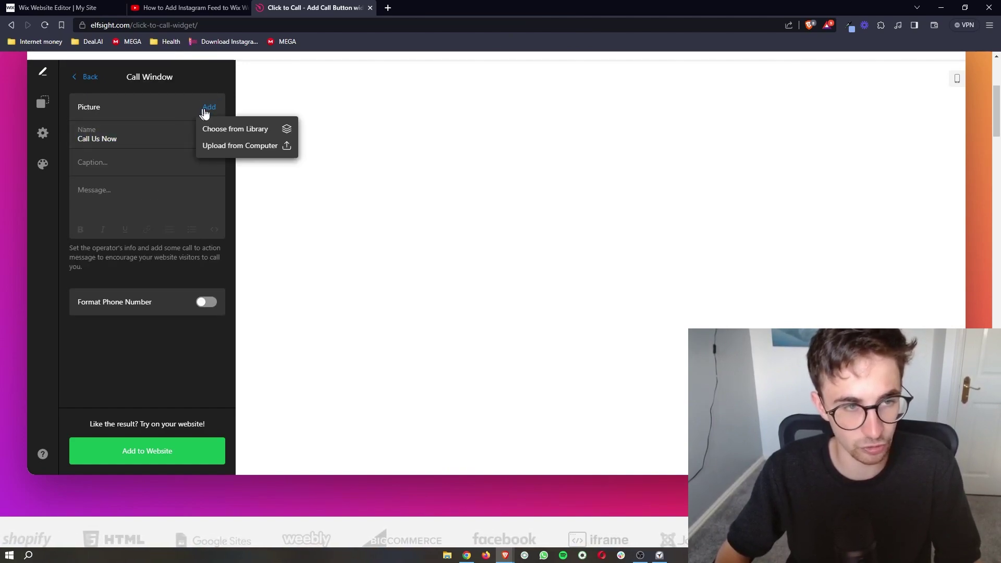
{"action": "left_click", "coordinate": [154, 270]}
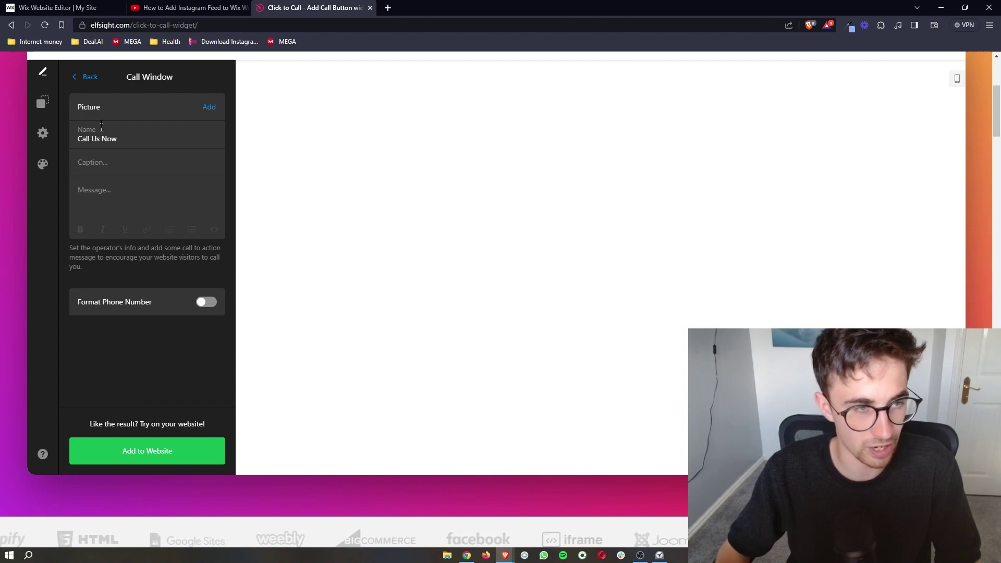
{"action": "left_click", "coordinate": [87, 76]}
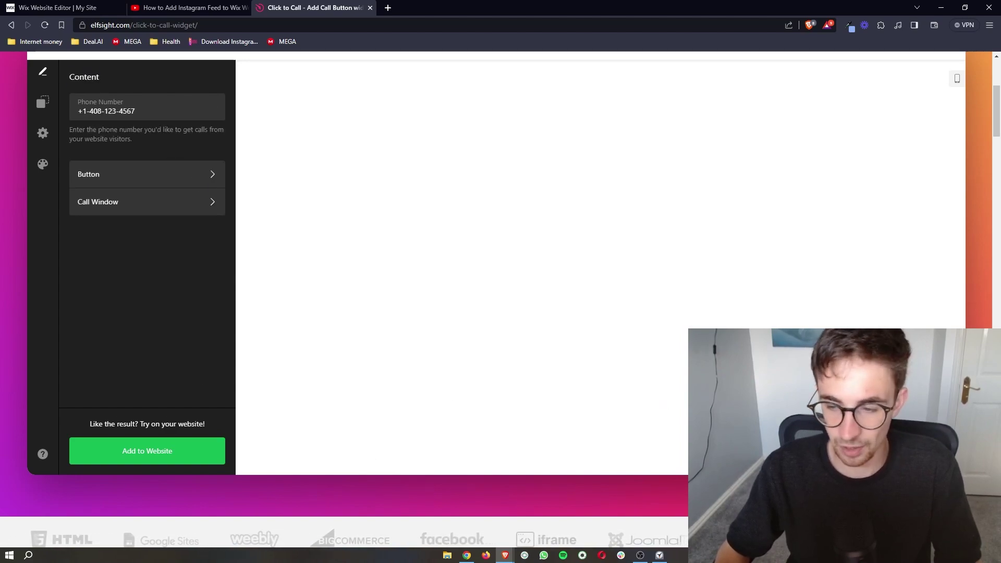
Save the Click to Call widget with Add to Website and publish its changes
{"action": "left_click", "coordinate": [192, 454]}
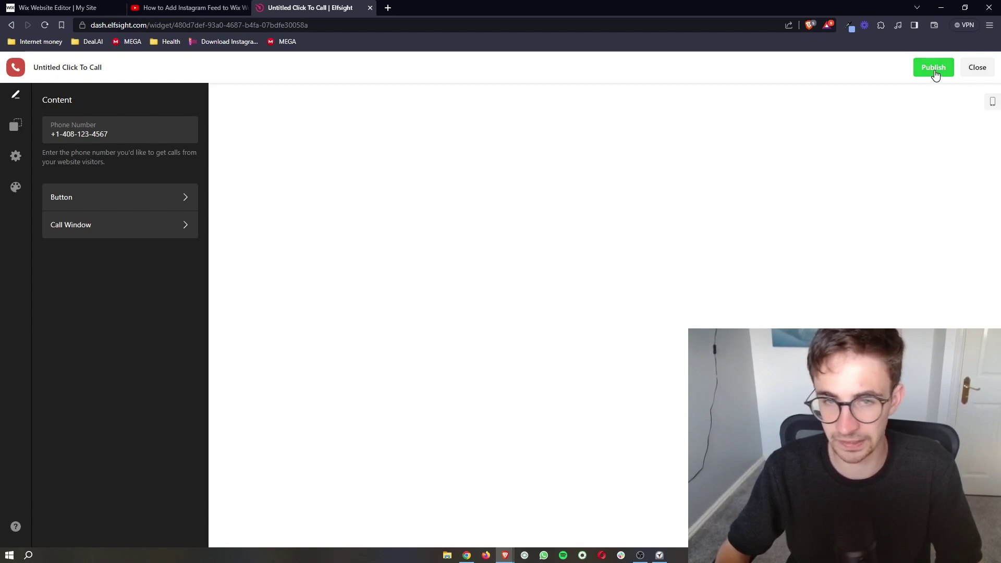
{"action": "left_click", "coordinate": [932, 71]}
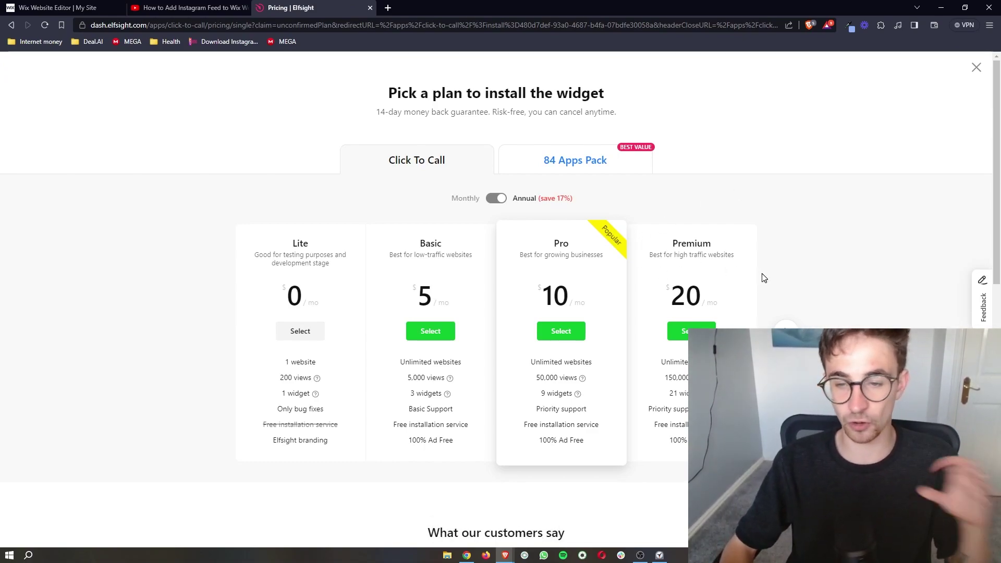
{"action": "left_click_drag", "start_coordinate": [679, 377], "coordinate": [698, 393]}
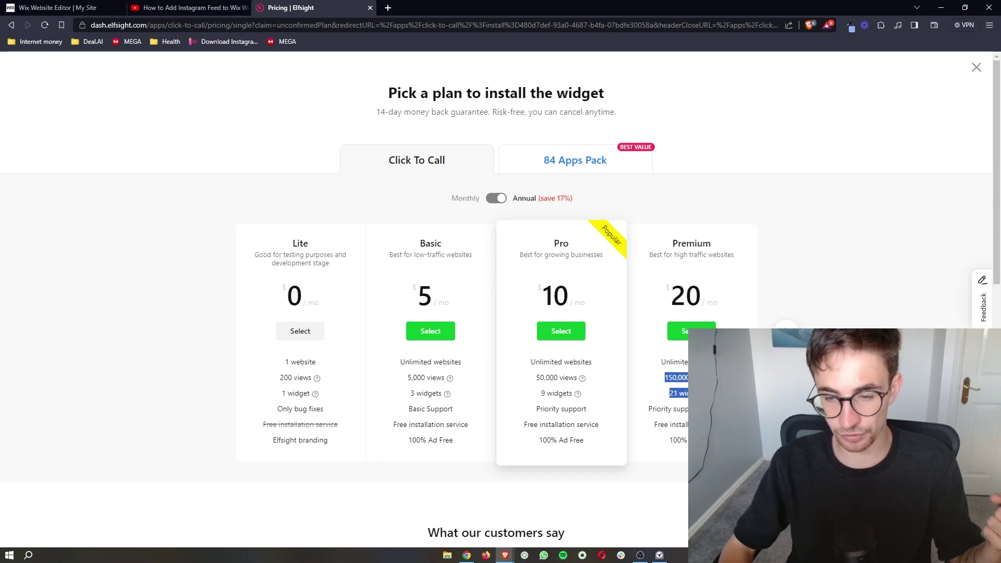
{"action": "left_click", "coordinate": [662, 383]}
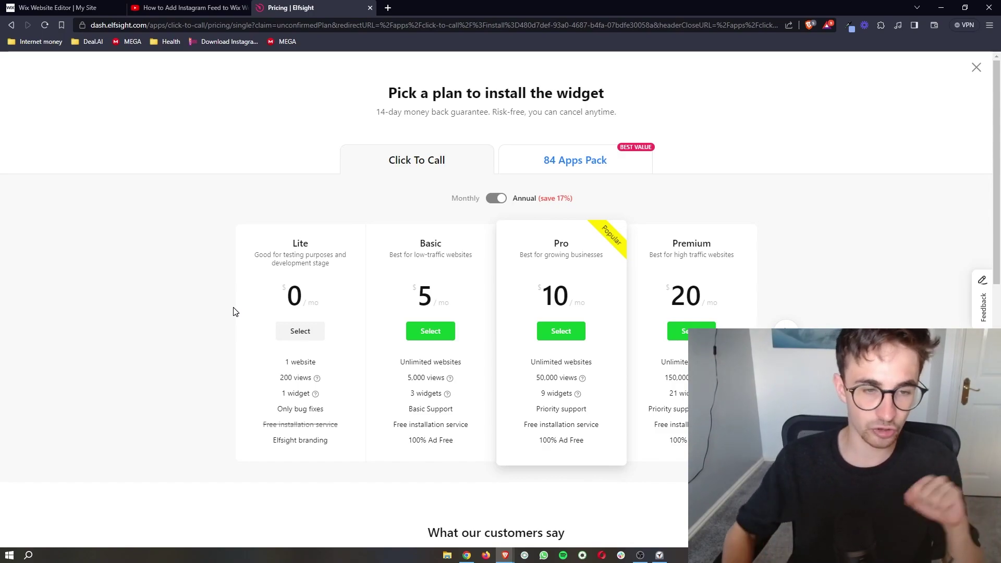
Select the free Lite plan and copy the Click To Call widget's embed code
{"action": "left_click", "coordinate": [322, 335]}
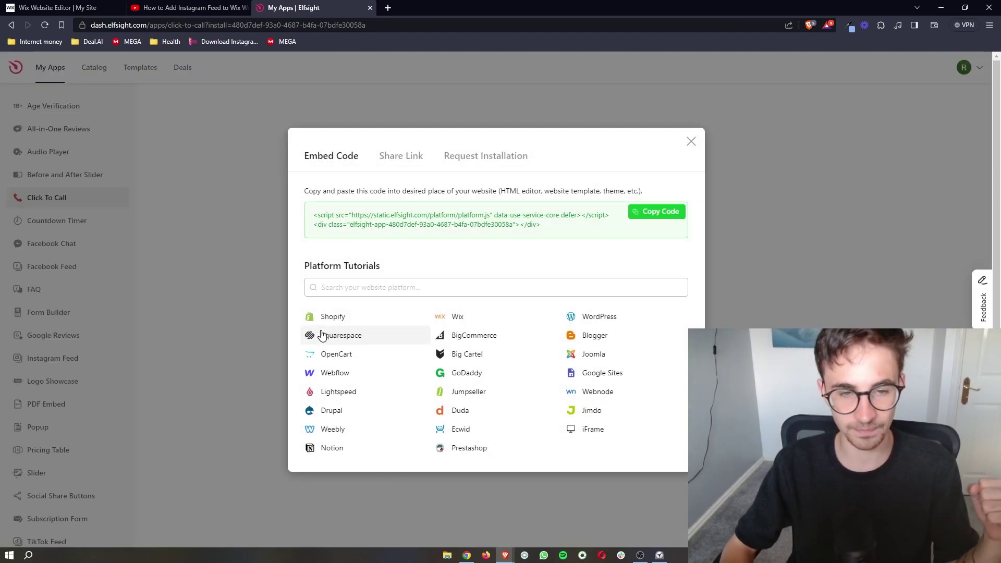
{"action": "left_click_drag", "start_coordinate": [559, 231], "coordinate": [323, 211]}
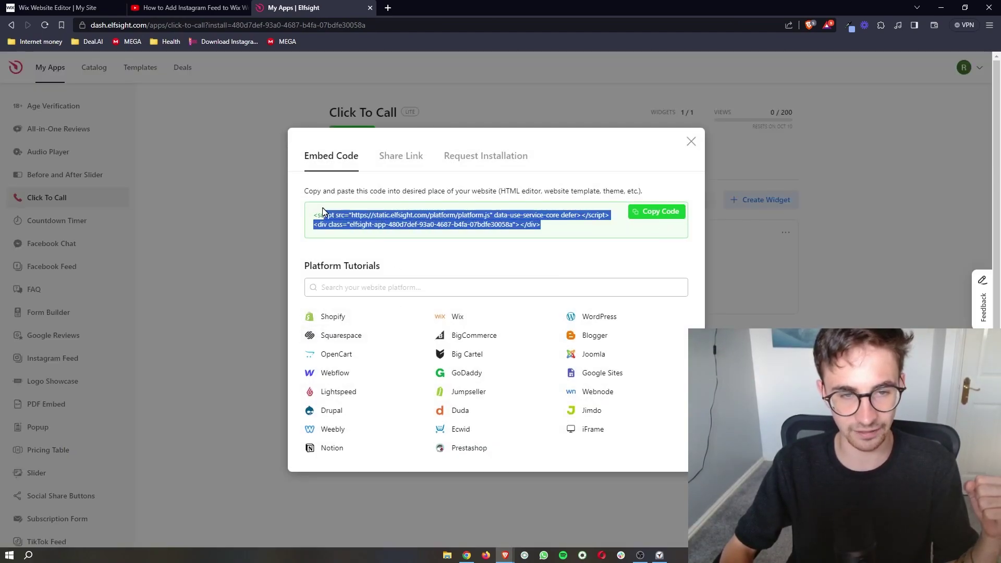
{"action": "left_click", "coordinate": [557, 246]}
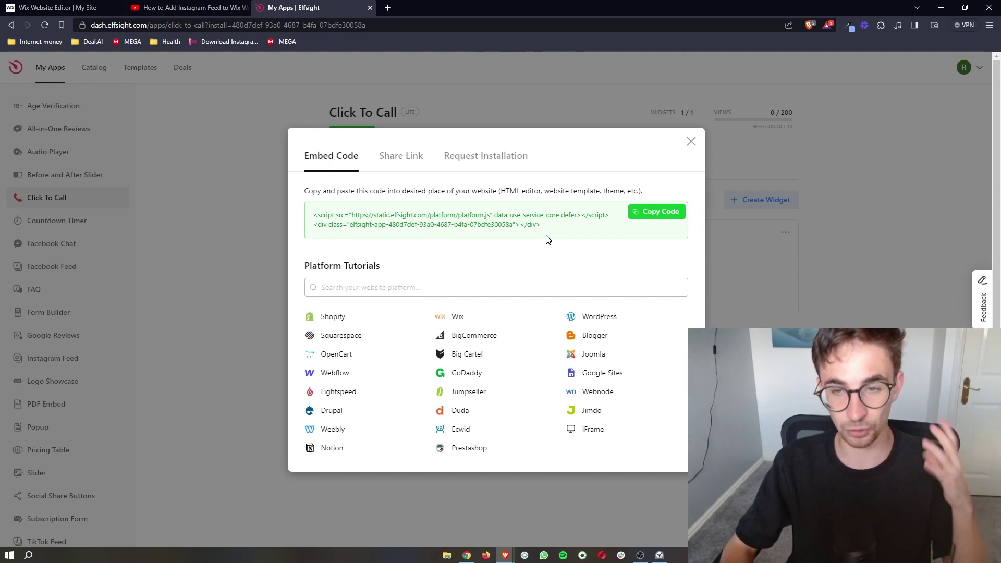
{"action": "left_click", "coordinate": [653, 214]}
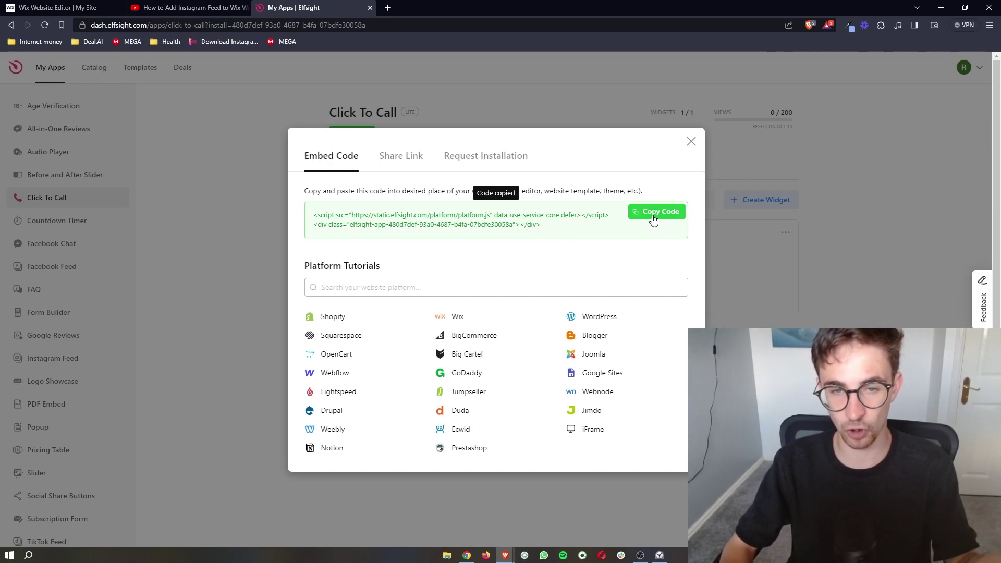
Return to the Wix Editor tab showing the Re.vert homepage
{"action": "left_click", "coordinate": [52, 6]}
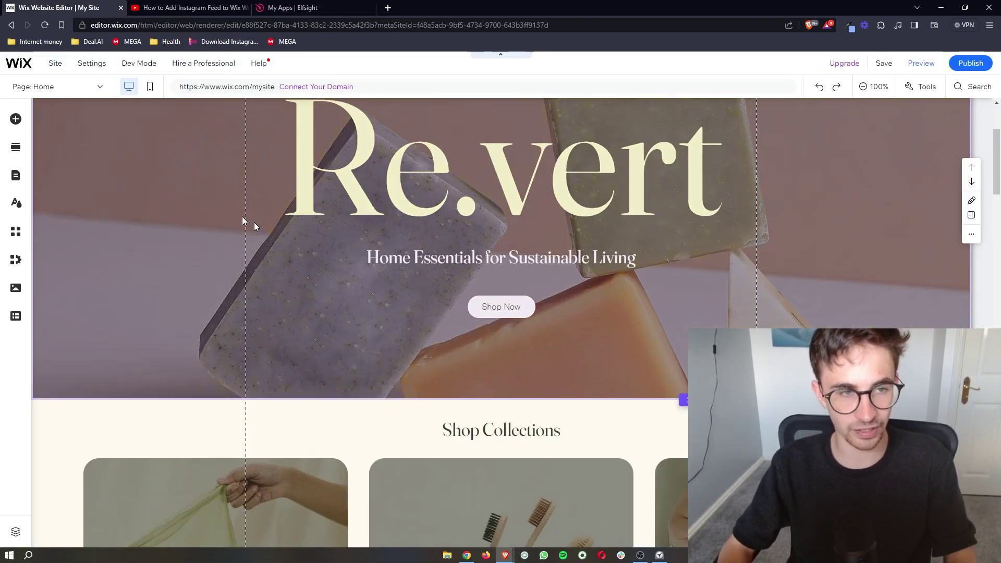
{"action": "scroll", "coordinate": [254, 222], "scroll_direction": "up", "scroll_amount": 3}
{"action": "scroll", "coordinate": [254, 222], "scroll_direction": "down", "scroll_amount": 3}
{"action": "scroll", "coordinate": [440, 290], "scroll_direction": "down", "scroll_amount": 1}
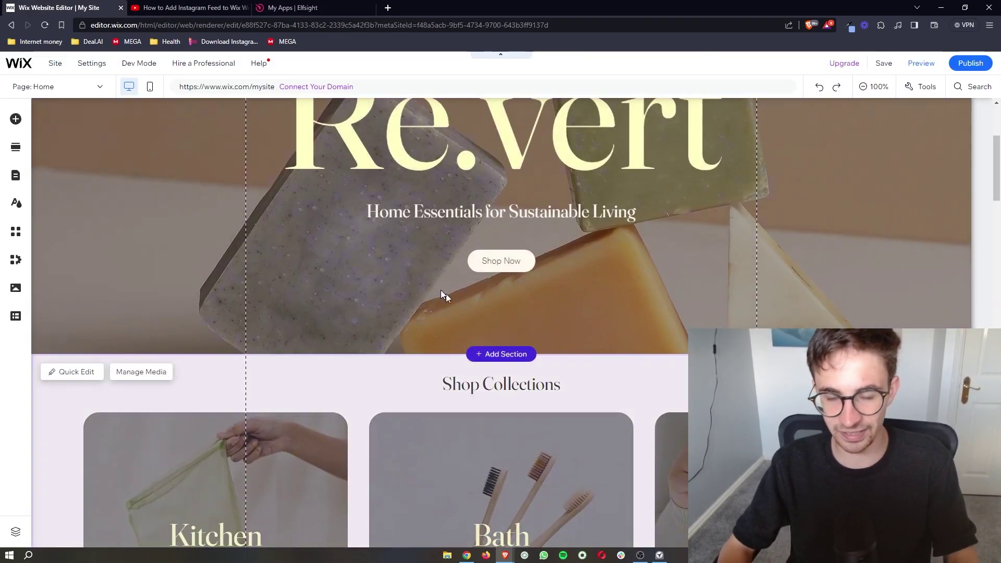
{"action": "scroll", "coordinate": [417, 265], "scroll_direction": "up", "scroll_amount": 3}
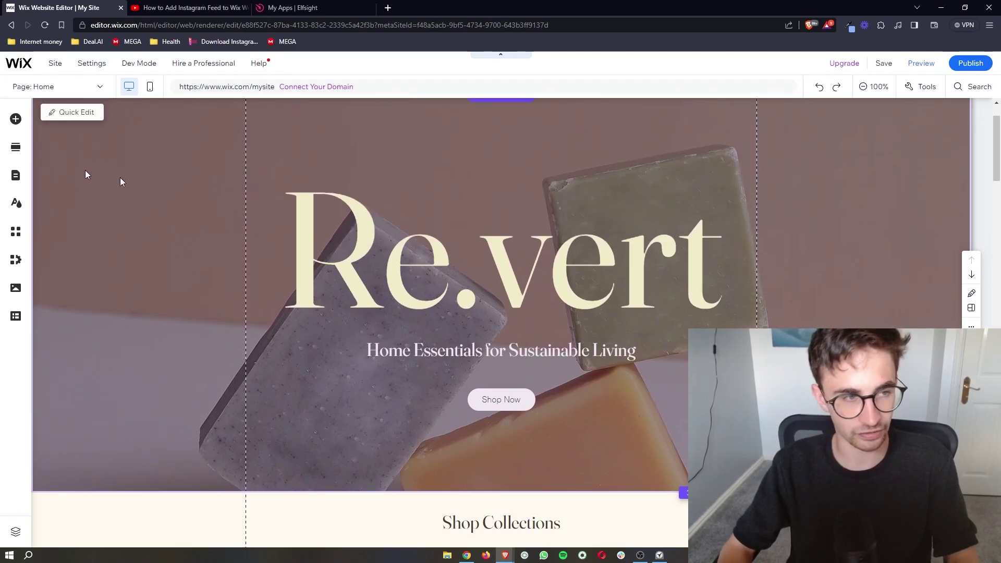
Add an Embed HTML element from the Embed Code category to the homepage
{"action": "left_click", "coordinate": [15, 120]}
{"action": "left_click", "coordinate": [51, 141]}
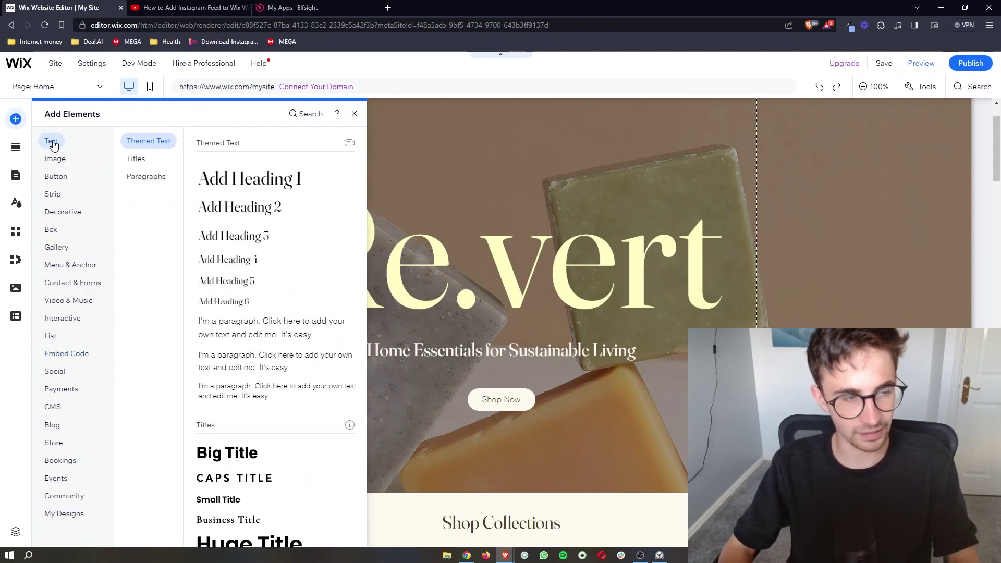
{"action": "left_click", "coordinate": [66, 161]}
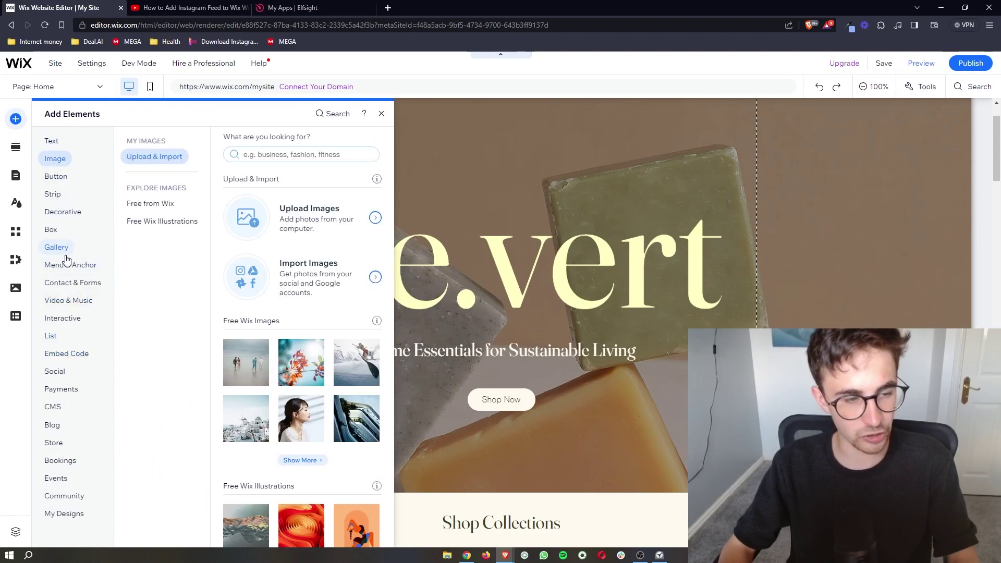
{"action": "left_click", "coordinate": [57, 248]}
{"action": "left_click", "coordinate": [59, 356]}
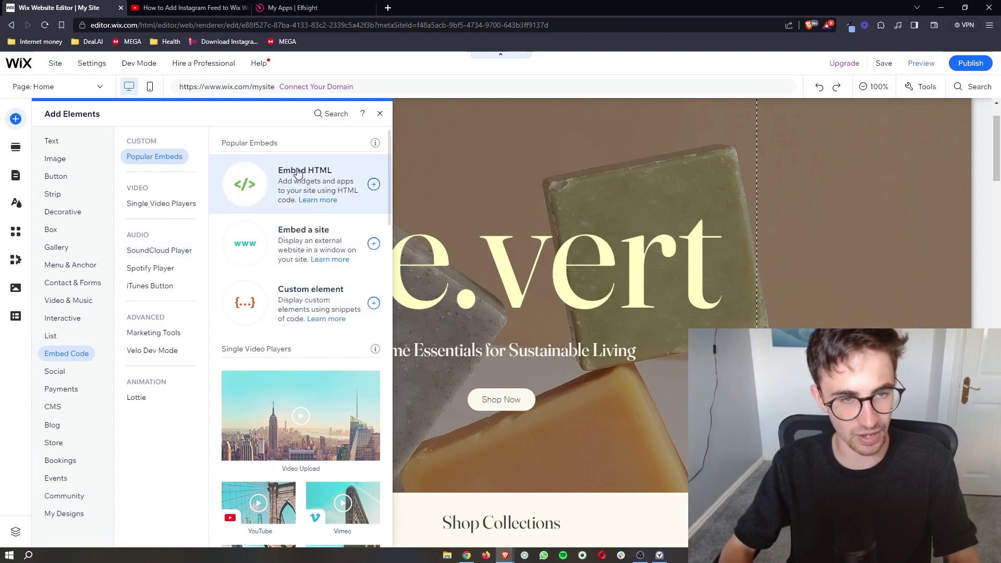
{"action": "left_click", "coordinate": [374, 185]}
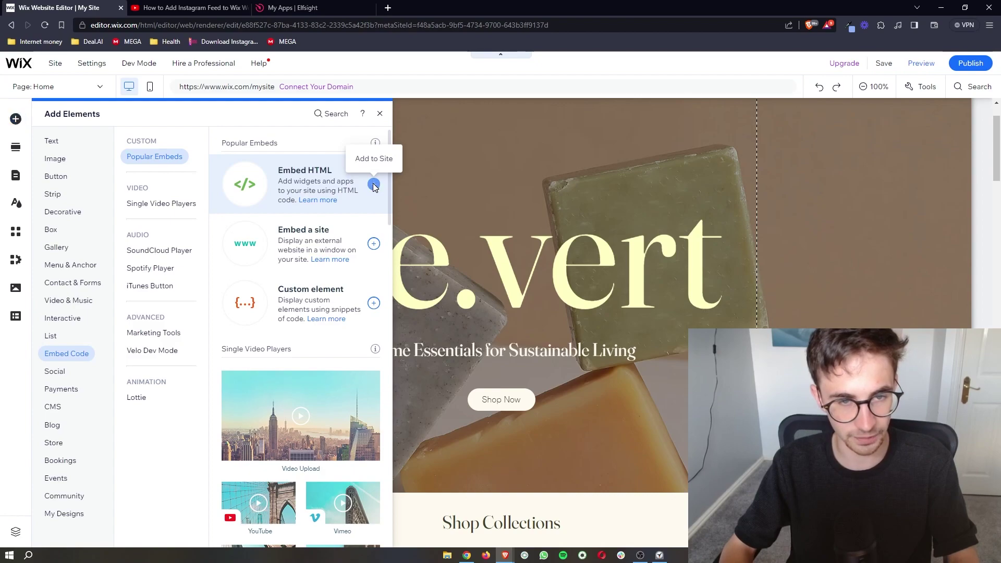
Move the HTML element toward the hero's upper left and paste in the Elfsight embed code
{"action": "left_click_drag", "start_coordinate": [413, 217], "coordinate": [481, 156]}
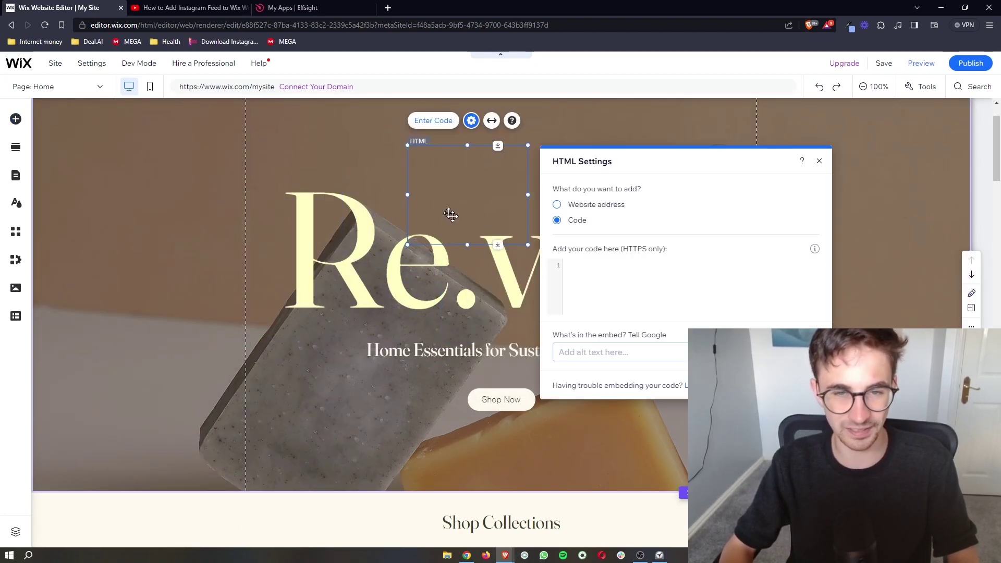
{"action": "left_click", "coordinate": [586, 266]}
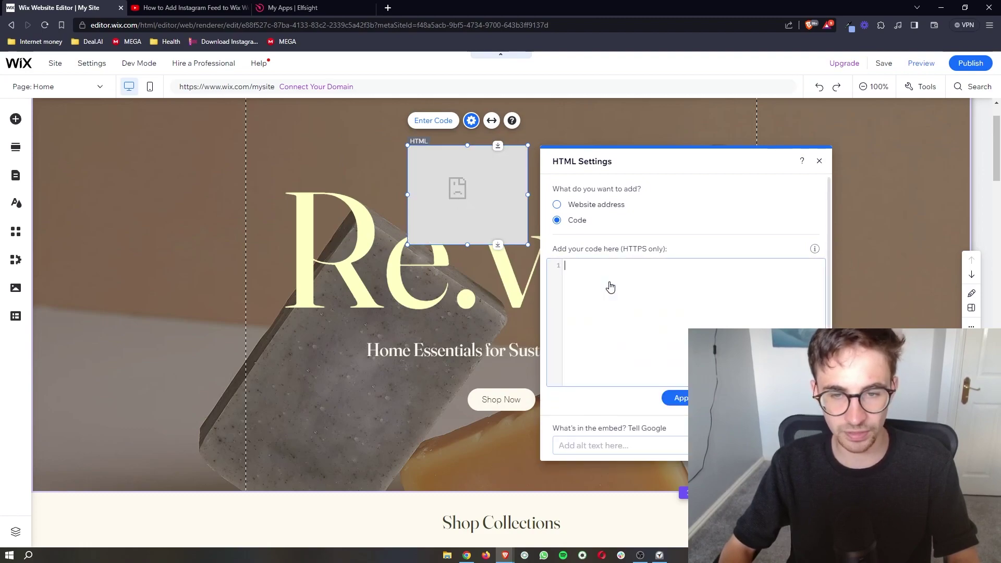
{"action": "key", "text": "ctrl+v"}
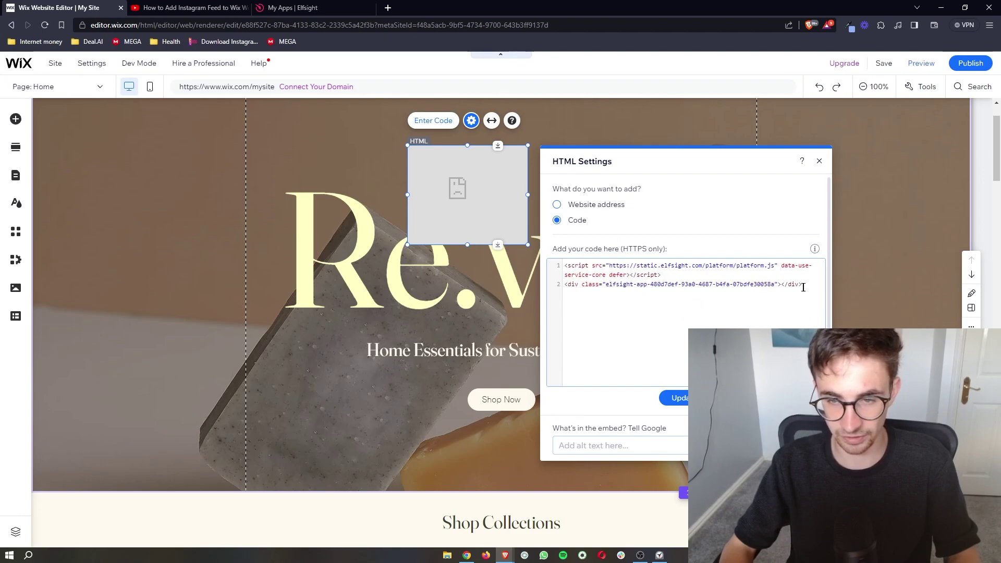
{"action": "left_click", "coordinate": [678, 398]}
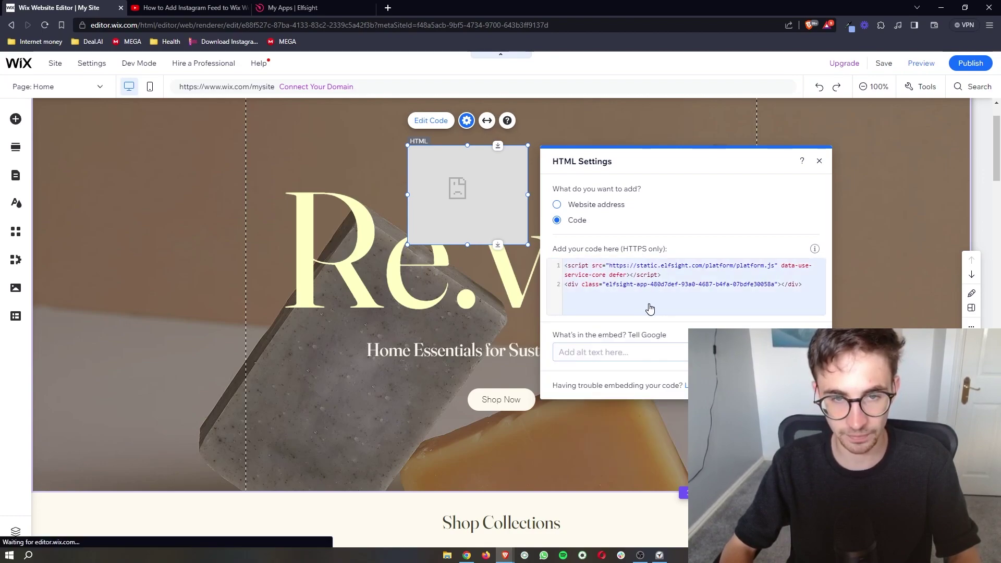
Remove the extra closing bracket on line 2 of the embed code and apply it
{"action": "left_click", "coordinate": [785, 287]}
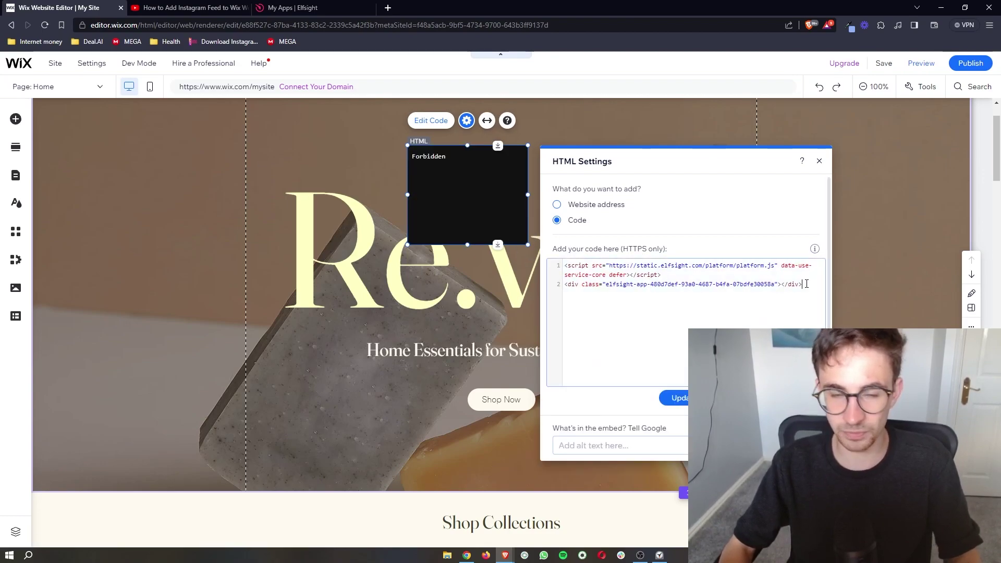
{"action": "key", "text": "BackSpace"}
{"action": "left_click", "coordinate": [685, 397]}
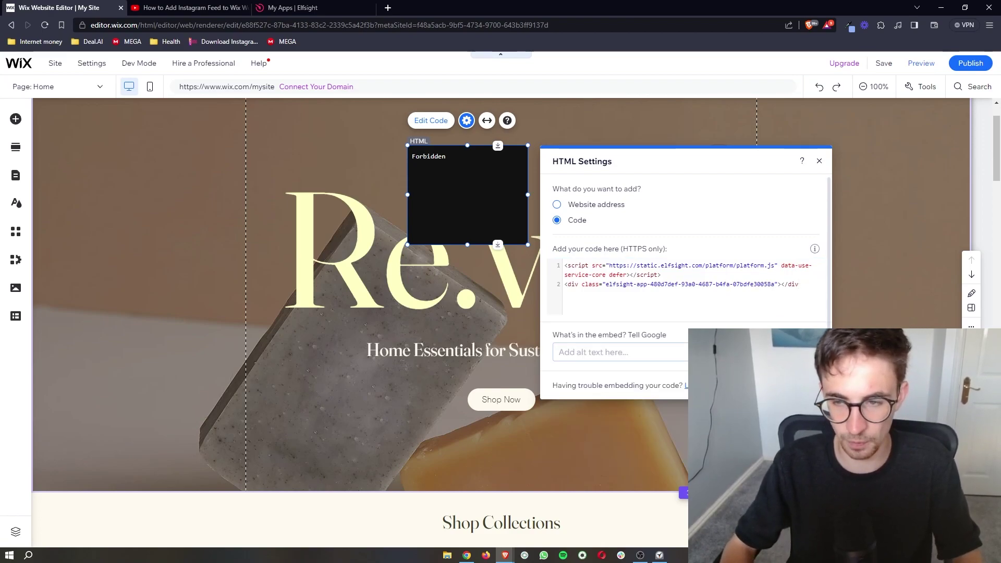
{"action": "left_click", "coordinate": [812, 304]}
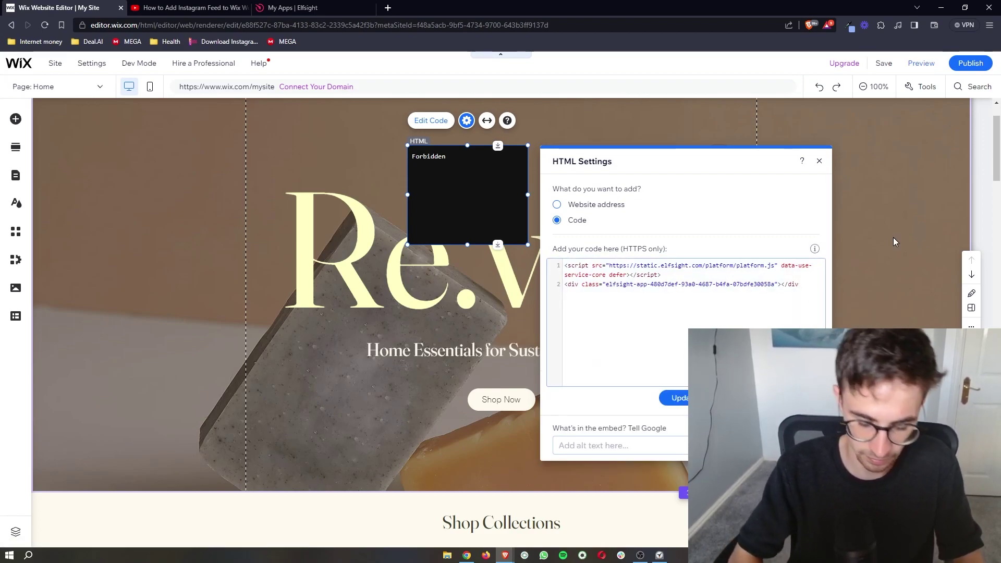
{"action": "left_click", "coordinate": [674, 398]}
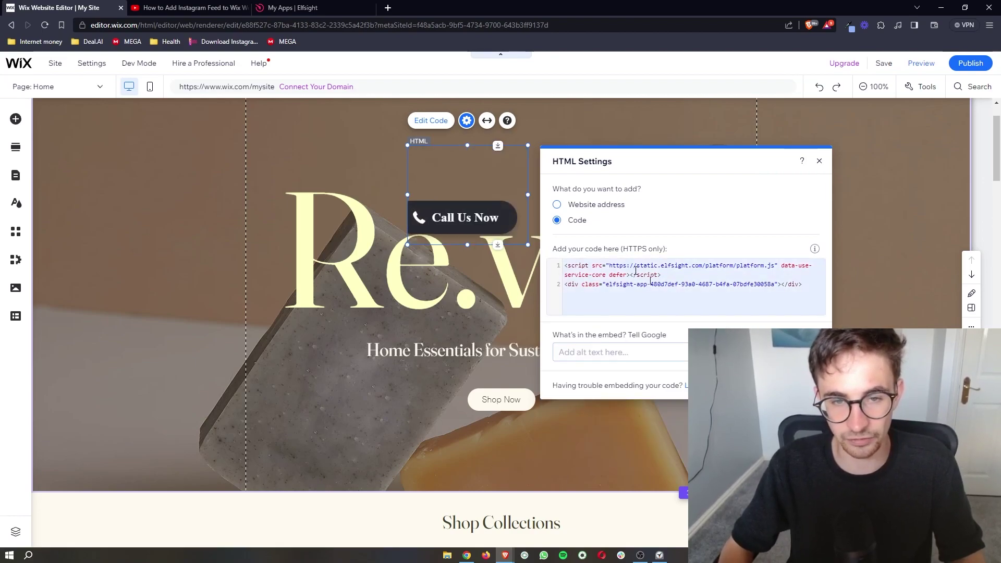
Resize the Call Us Now element to 363 by 212, move it lower right, and close HTML Settings
{"action": "mouse_move", "coordinate": [400, 148]}
{"action": "left_mouse_down"}
{"action": "mouse_move", "coordinate": [326, 134]}
{"action": "mouse_move", "coordinate": [389, 145]}
{"action": "left_mouse_up"}
{"action": "mouse_move", "coordinate": [468, 222]}
{"action": "left_mouse_down"}
{"action": "mouse_move", "coordinate": [630, 310]}
{"action": "mouse_move", "coordinate": [781, 375]}
{"action": "mouse_move", "coordinate": [782, 521]}
{"action": "left_mouse_up"}
{"action": "key", "text": "Escape"}
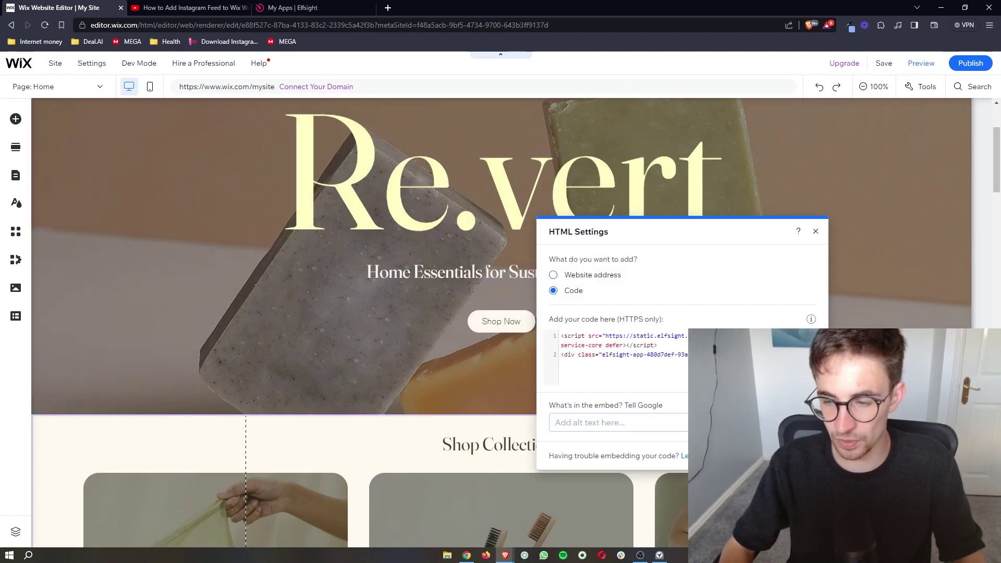
{"action": "left_click", "coordinate": [815, 232]}
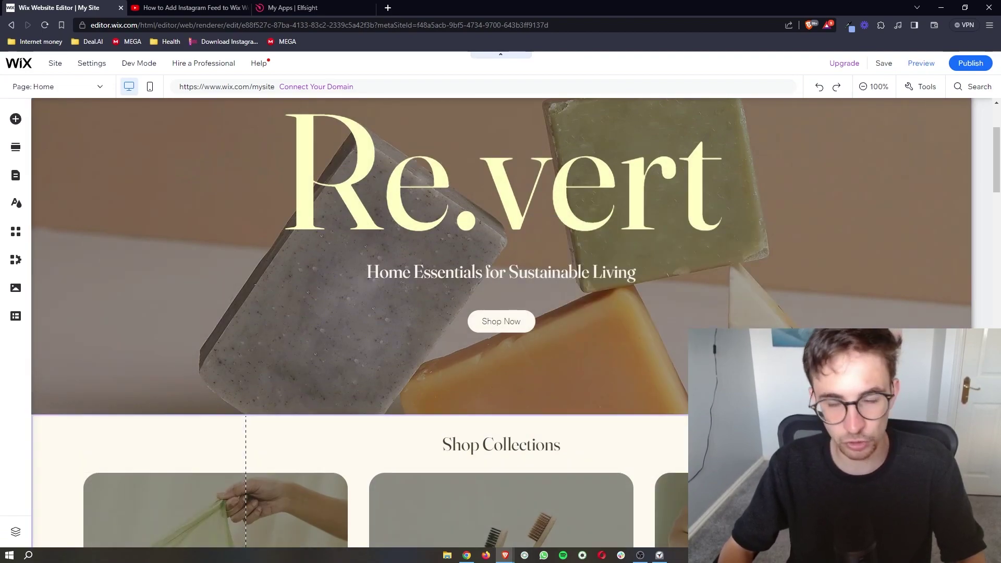